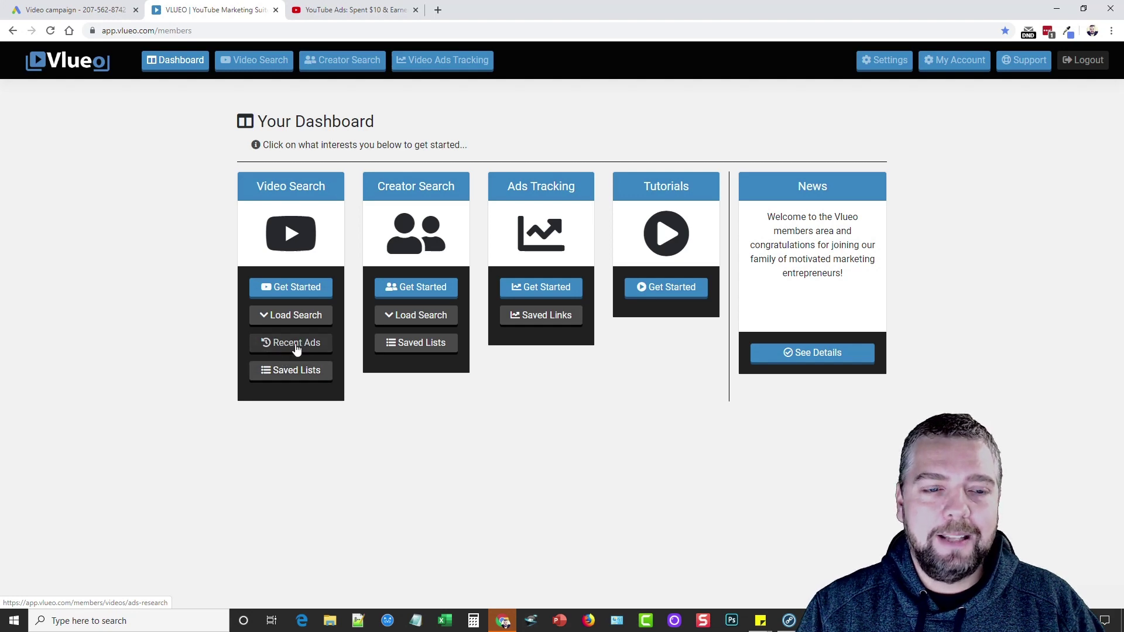
- Show Recent Ads and scroll through all ten YouTube video adverts, ending back at the top
{"action": "left_click", "coordinate": [296, 345]}
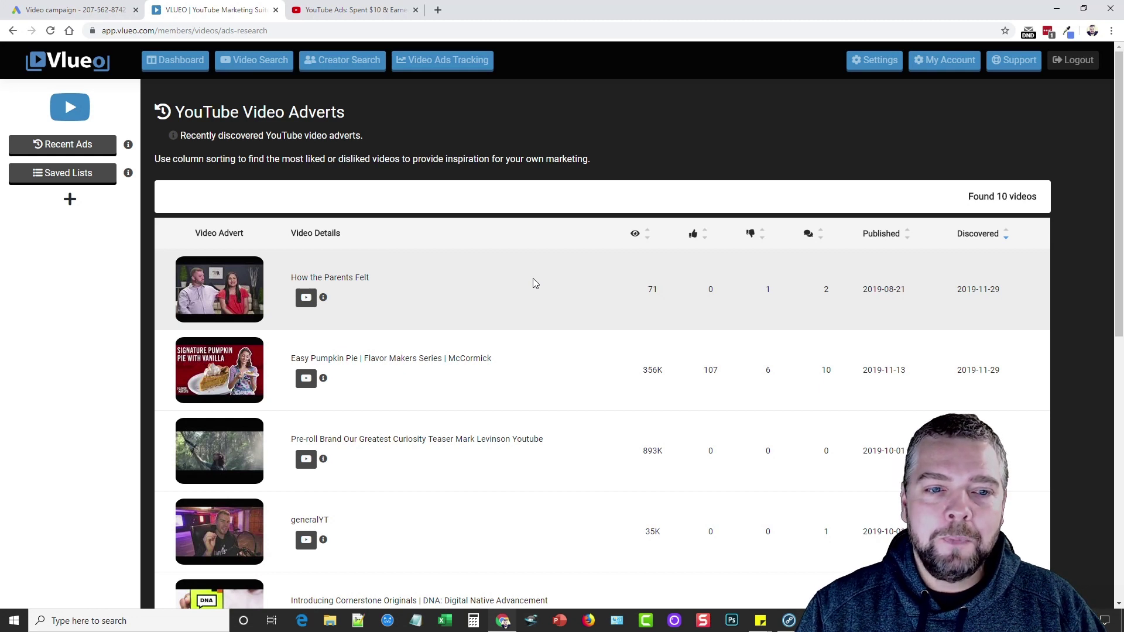
{"action": "scroll", "coordinate": [532, 283], "scroll_direction": "down", "scroll_amount": 2}
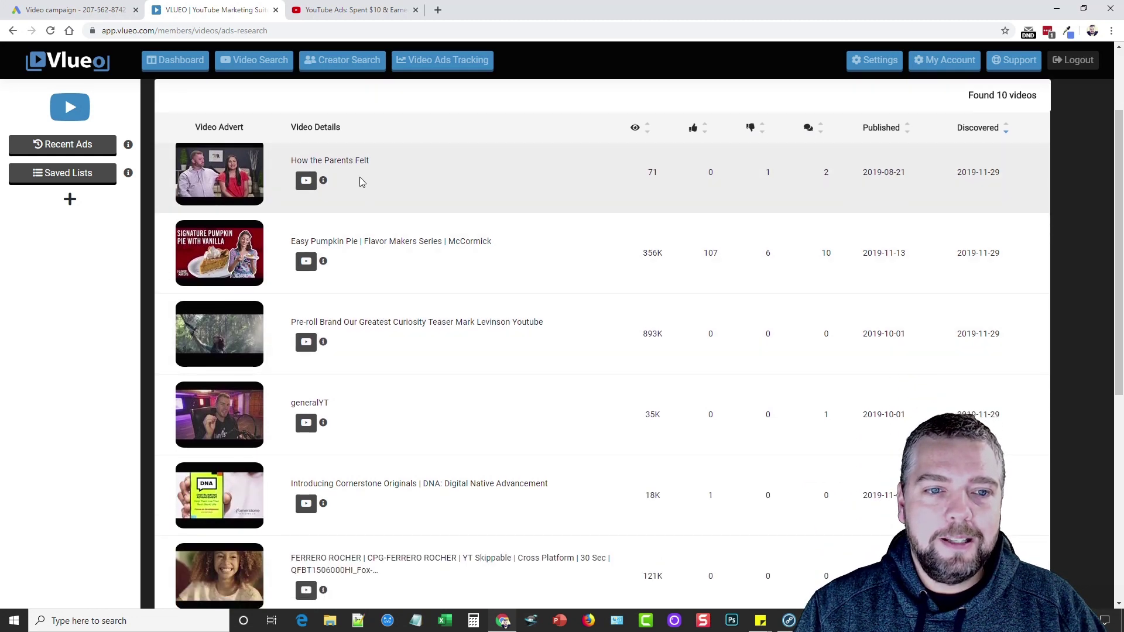
{"action": "scroll", "coordinate": [398, 363], "scroll_direction": "down", "scroll_amount": 2}
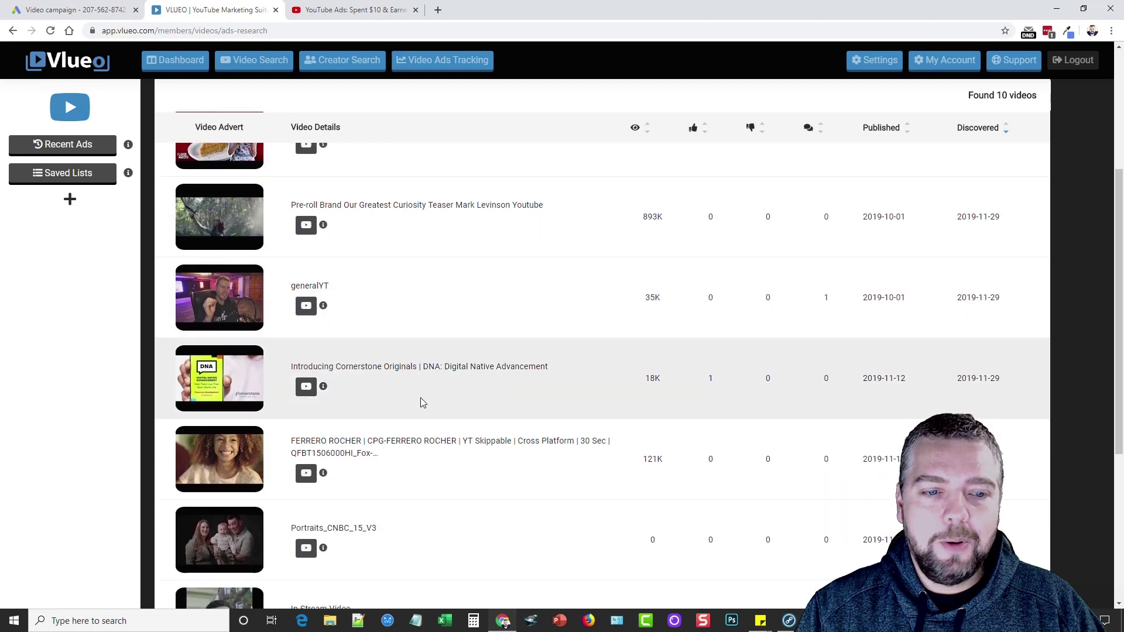
{"action": "scroll", "coordinate": [428, 405], "scroll_direction": "down", "scroll_amount": 2}
{"action": "scroll", "coordinate": [427, 408], "scroll_direction": "down", "scroll_amount": 2}
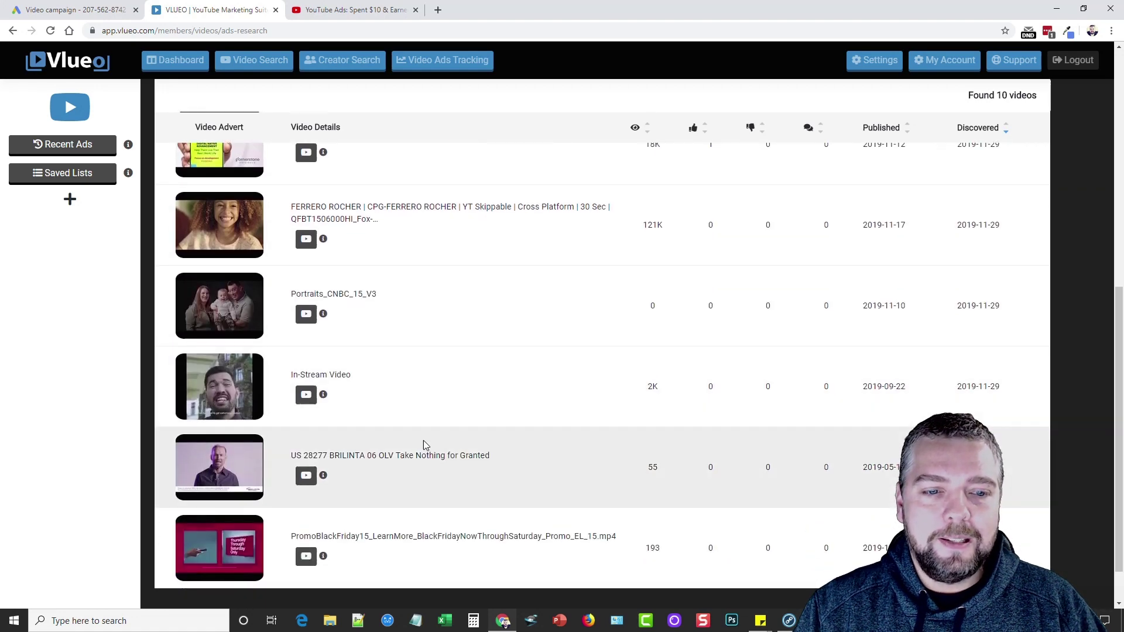
{"action": "scroll", "coordinate": [417, 437], "scroll_direction": "up", "scroll_amount": 3}
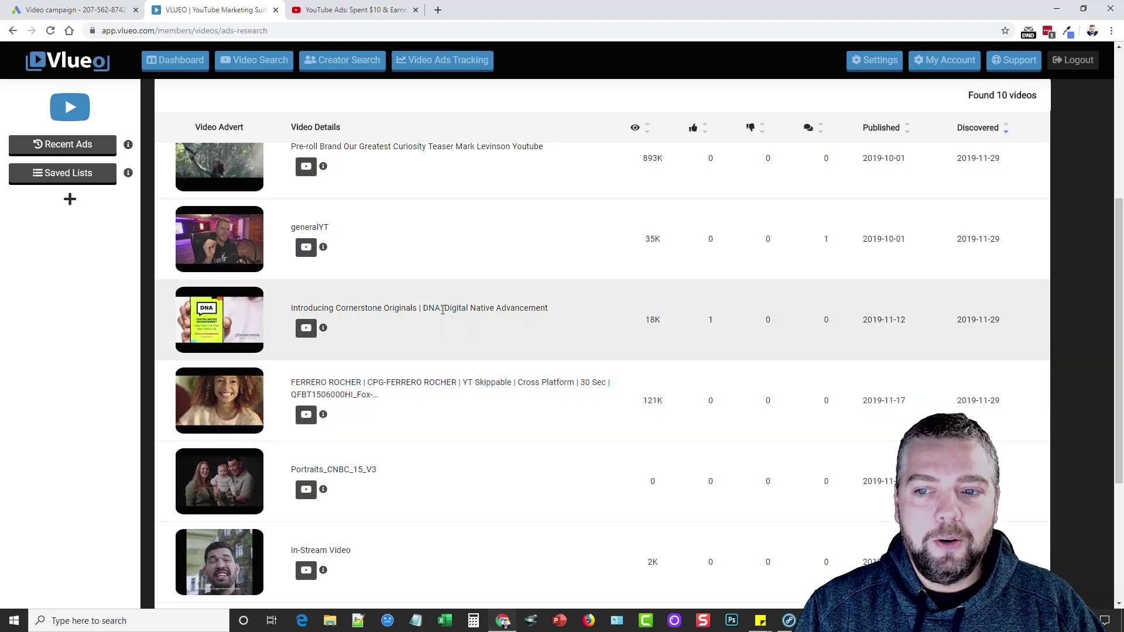
{"action": "scroll", "coordinate": [498, 312], "scroll_direction": "up", "scroll_amount": 5}
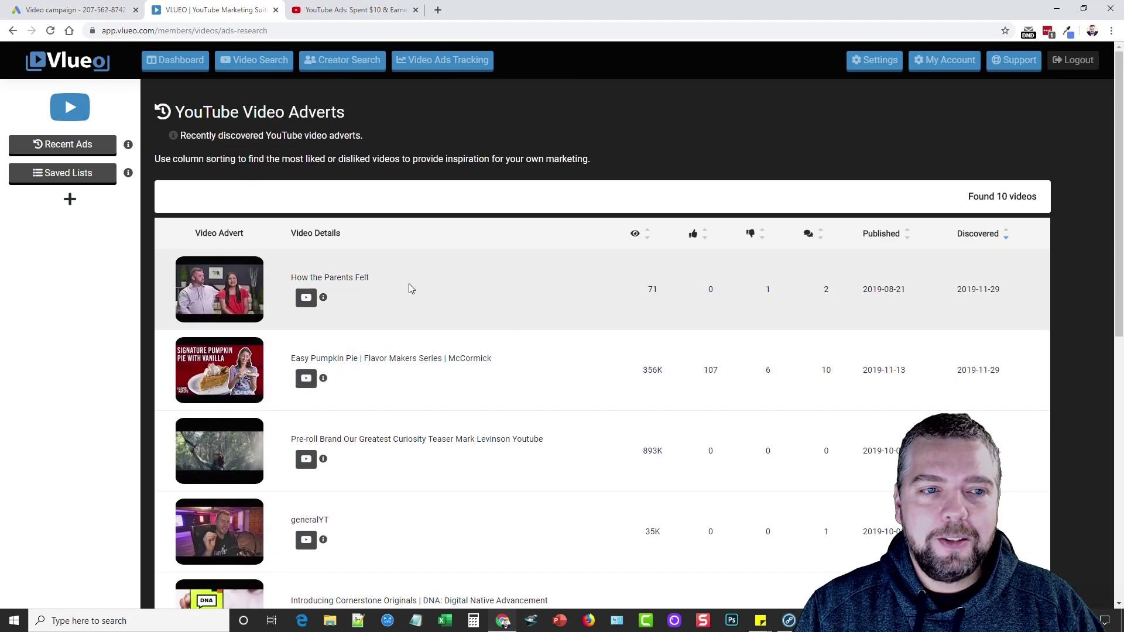
{"action": "scroll", "coordinate": [370, 339], "scroll_direction": "down", "scroll_amount": 1}
{"action": "scroll", "coordinate": [410, 319], "scroll_direction": "up", "scroll_amount": 1}
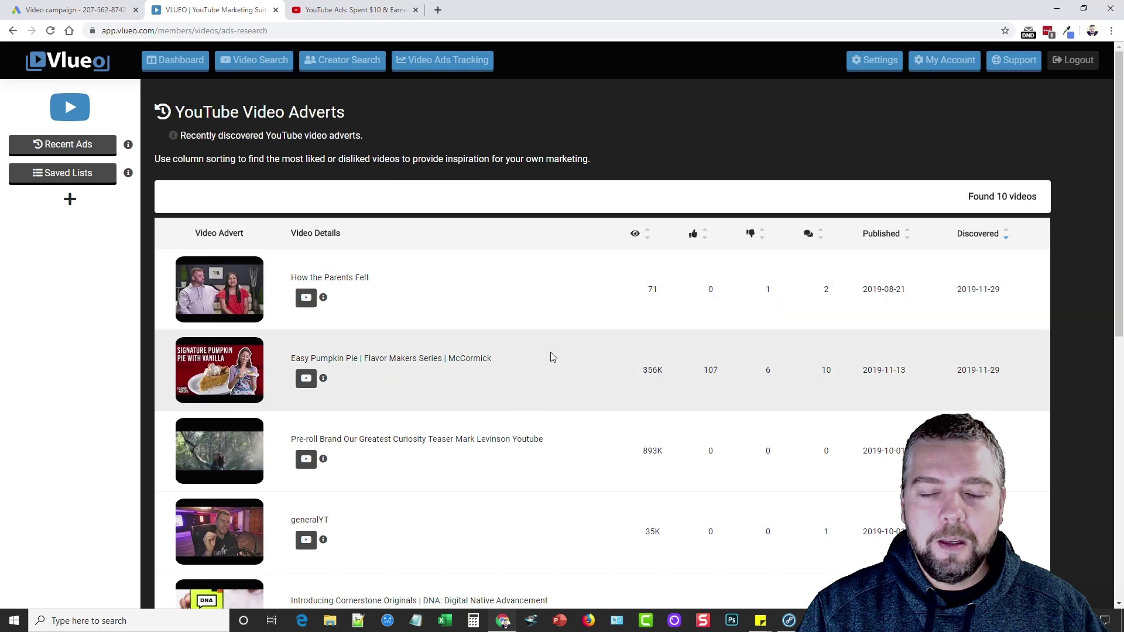
- Open the Video Search from the Dashboard and highlight the 'youtube ads' keyword
{"action": "left_click", "coordinate": [148, 61]}
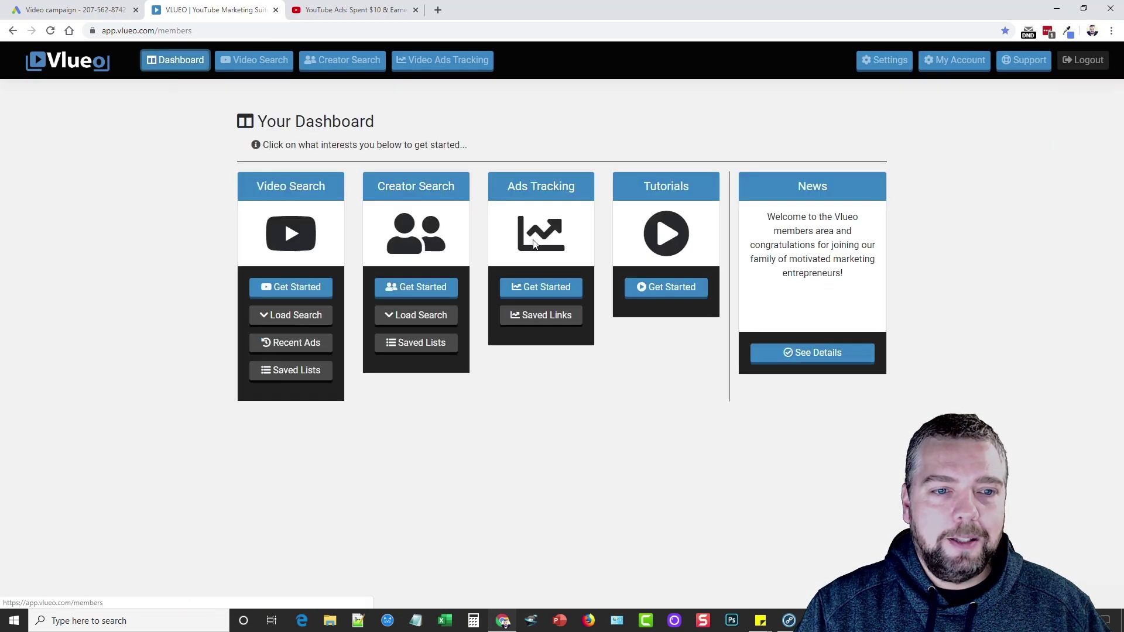
{"action": "left_click", "coordinate": [298, 292]}
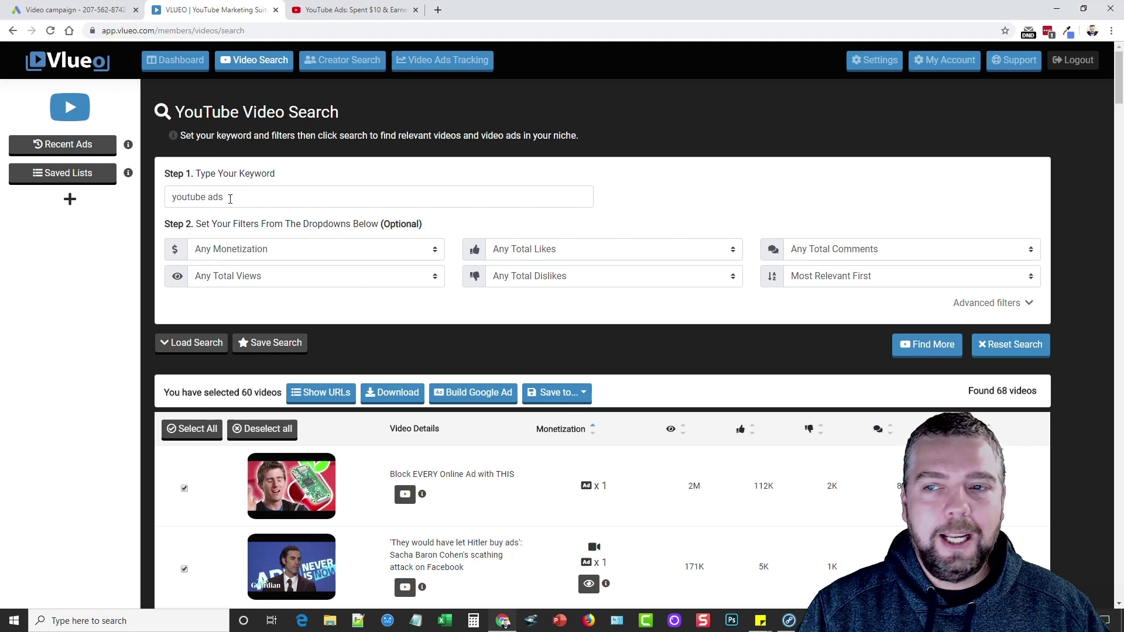
{"action": "left_click_drag", "start_coordinate": [230, 197], "coordinate": [139, 203]}
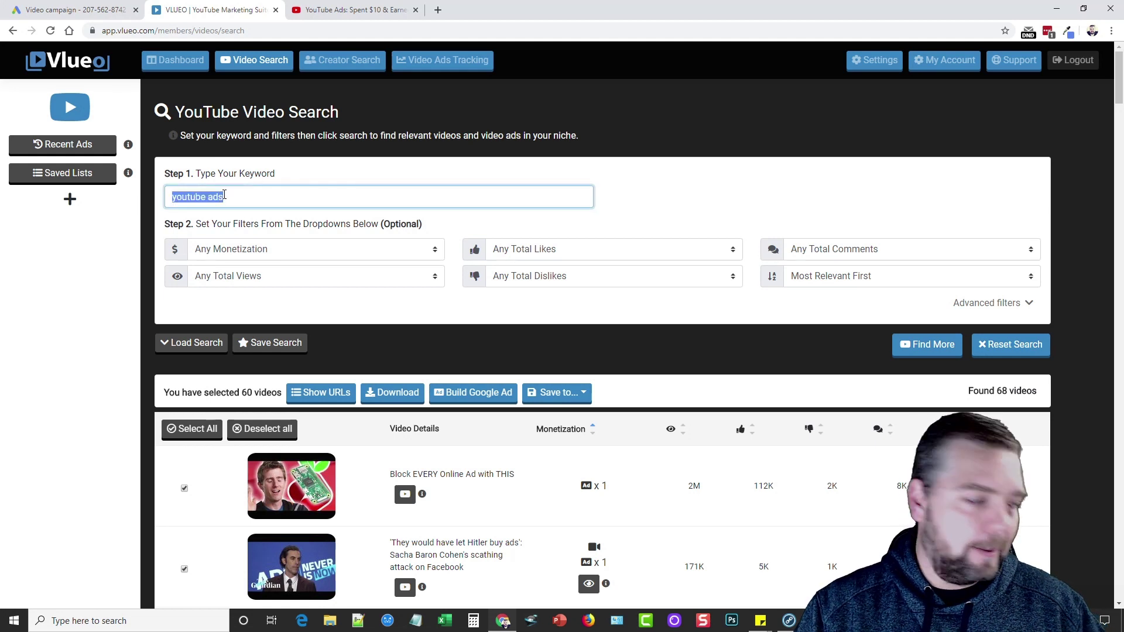
{"action": "left_click", "coordinate": [120, 294]}
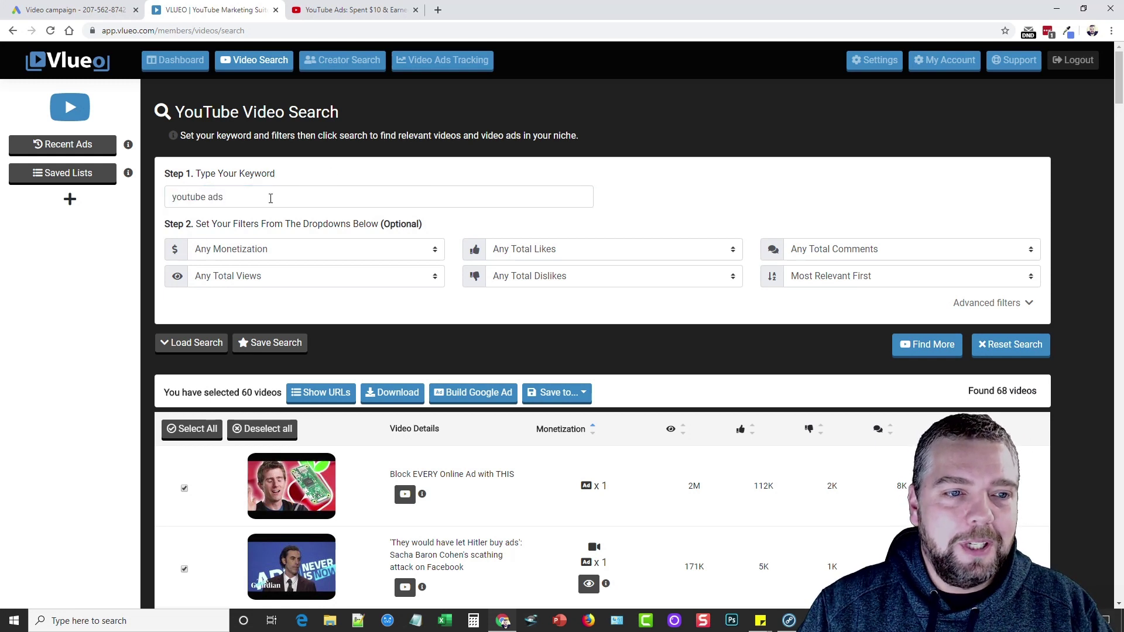
- Review the 68 results with 60 selected, inspect monetization icons, and fetch more videos
{"action": "scroll", "coordinate": [237, 253], "scroll_direction": "down", "scroll_amount": 1}
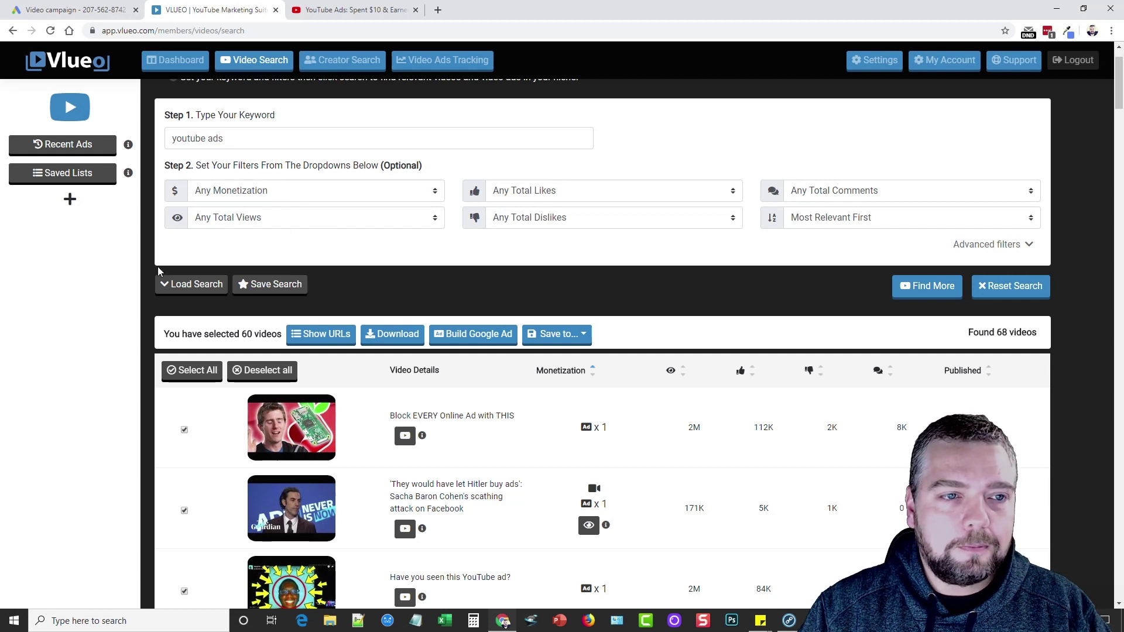
{"action": "scroll", "coordinate": [128, 321], "scroll_direction": "down", "scroll_amount": 2}
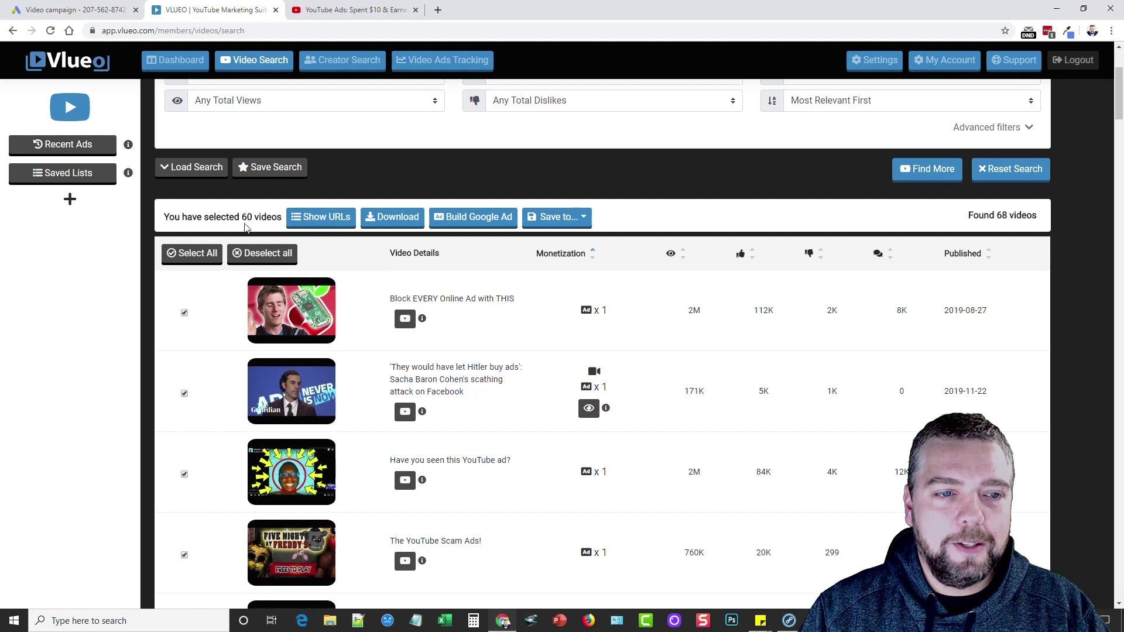
{"action": "left_click_drag", "start_coordinate": [242, 220], "coordinate": [281, 220]}
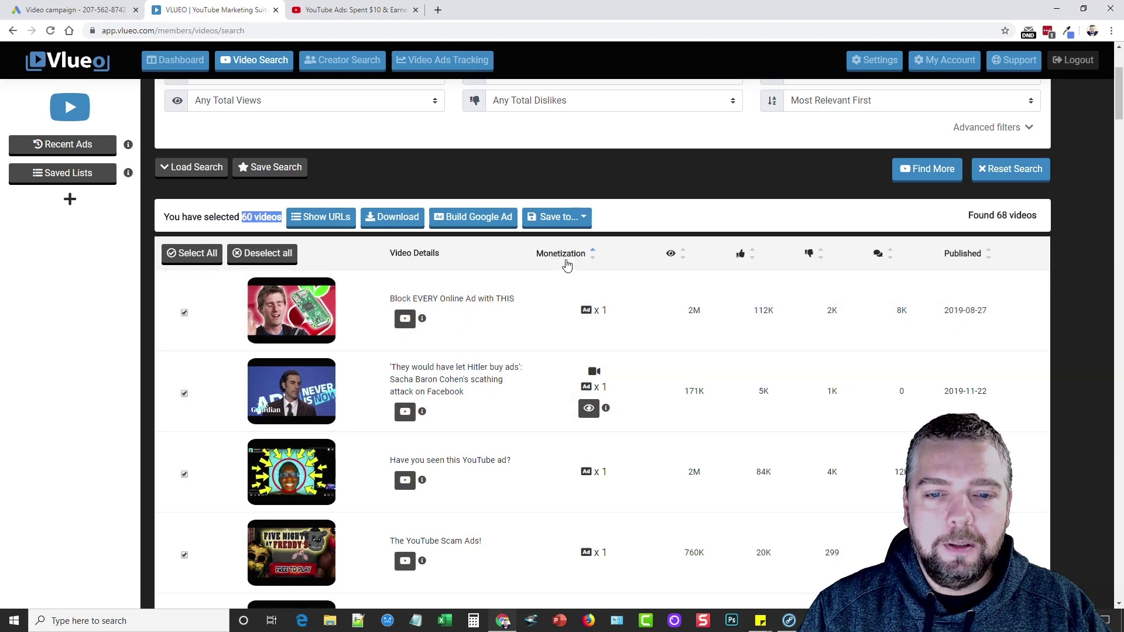
{"action": "mouse_move", "coordinate": [597, 308]}
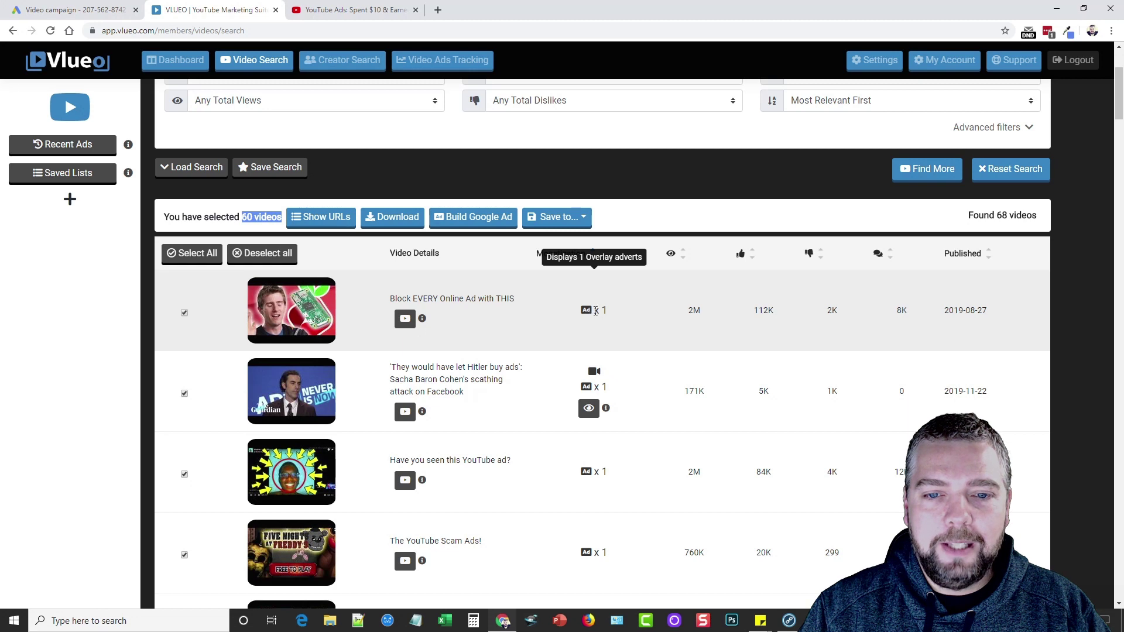
{"action": "mouse_move", "coordinate": [588, 409]}
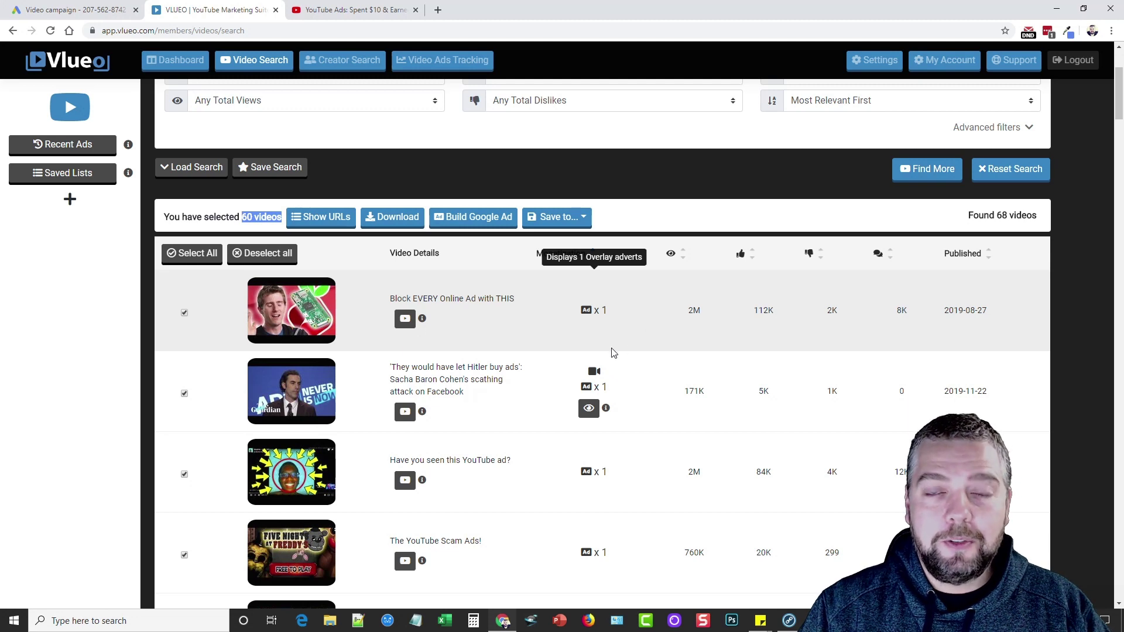
{"action": "mouse_move", "coordinate": [627, 385]}
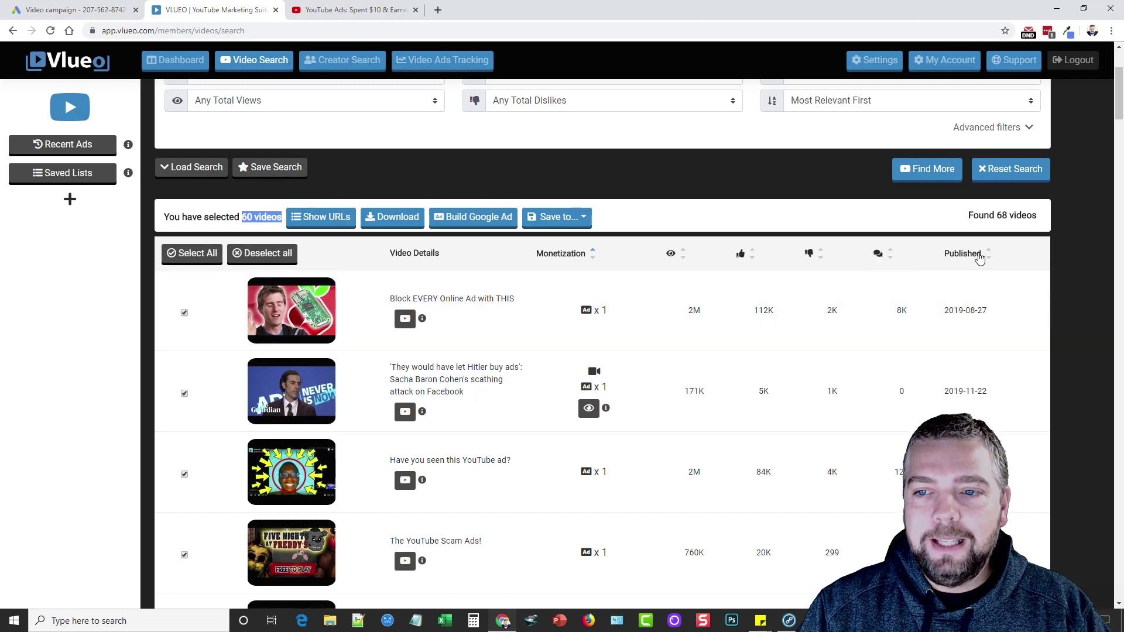
{"action": "mouse_move", "coordinate": [522, 338]}
{"action": "scroll", "coordinate": [523, 338], "scroll_direction": "down", "scroll_amount": 5}
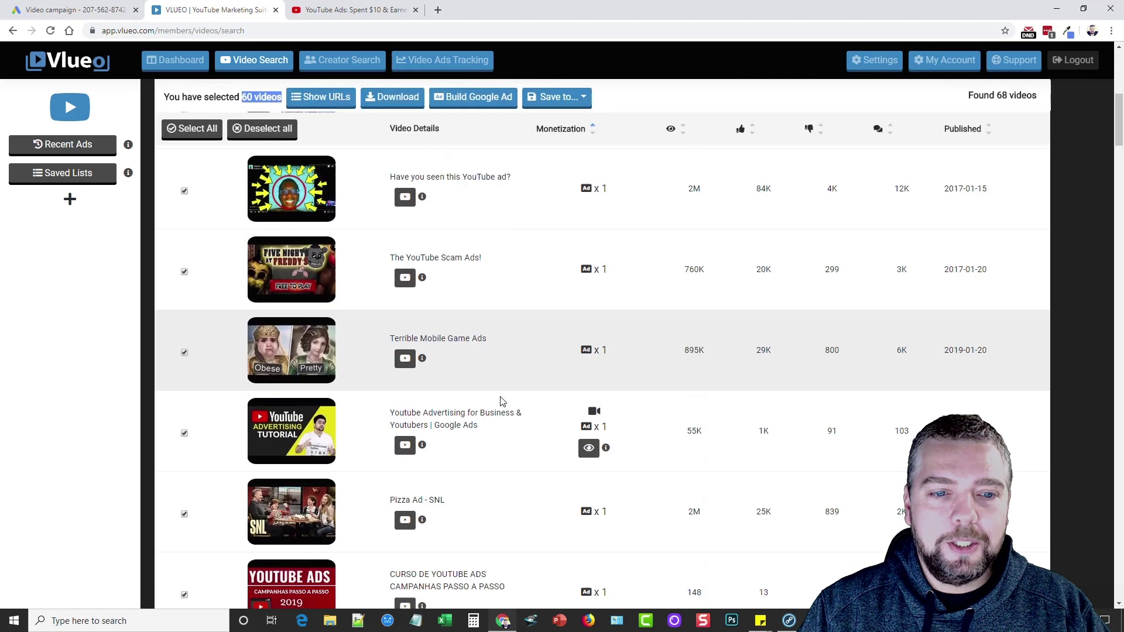
{"action": "scroll", "coordinate": [503, 398], "scroll_direction": "up", "scroll_amount": 6}
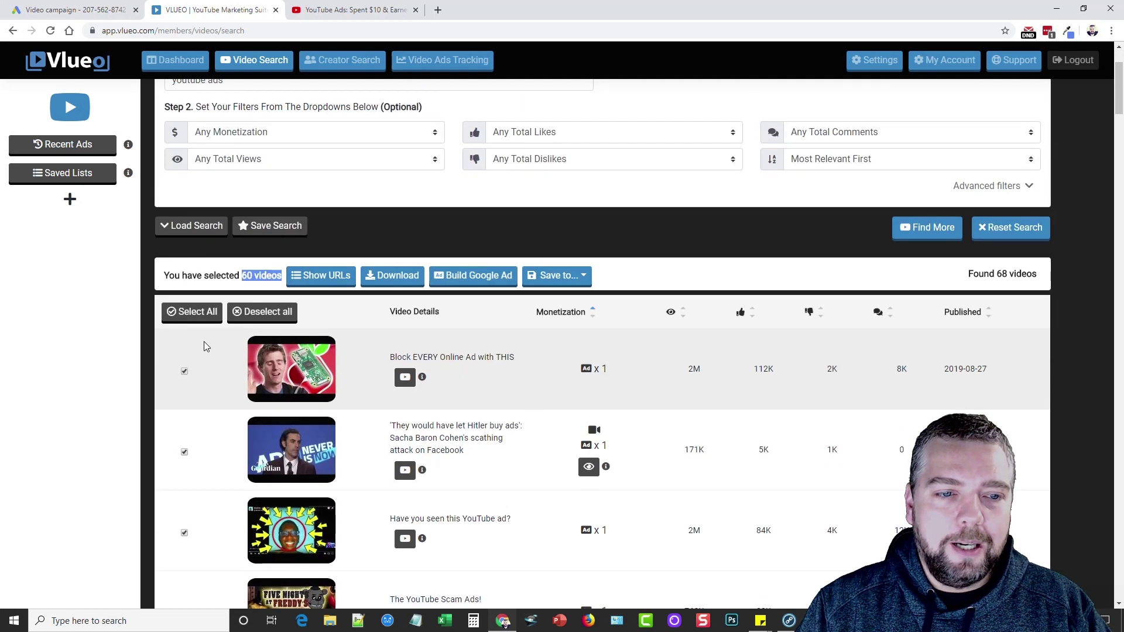
{"action": "scroll", "coordinate": [464, 206], "scroll_direction": "up", "scroll_amount": 2}
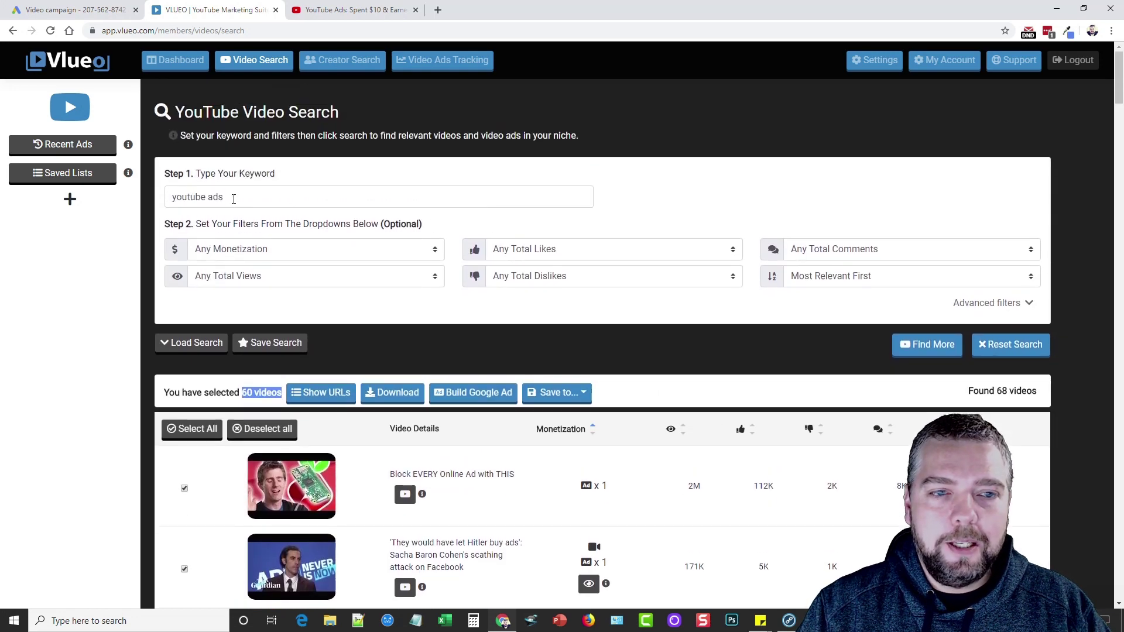
{"action": "left_click", "coordinate": [928, 347]}
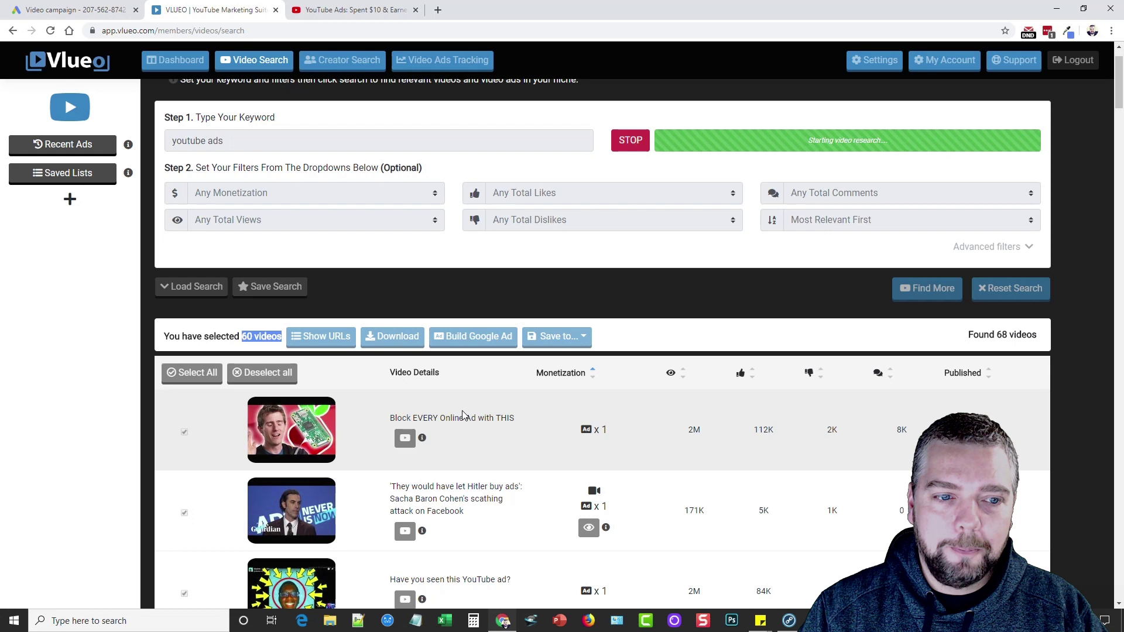
- Stop the running 'youtube ads' video research
{"action": "scroll", "coordinate": [219, 321], "scroll_direction": "down", "scroll_amount": 2}
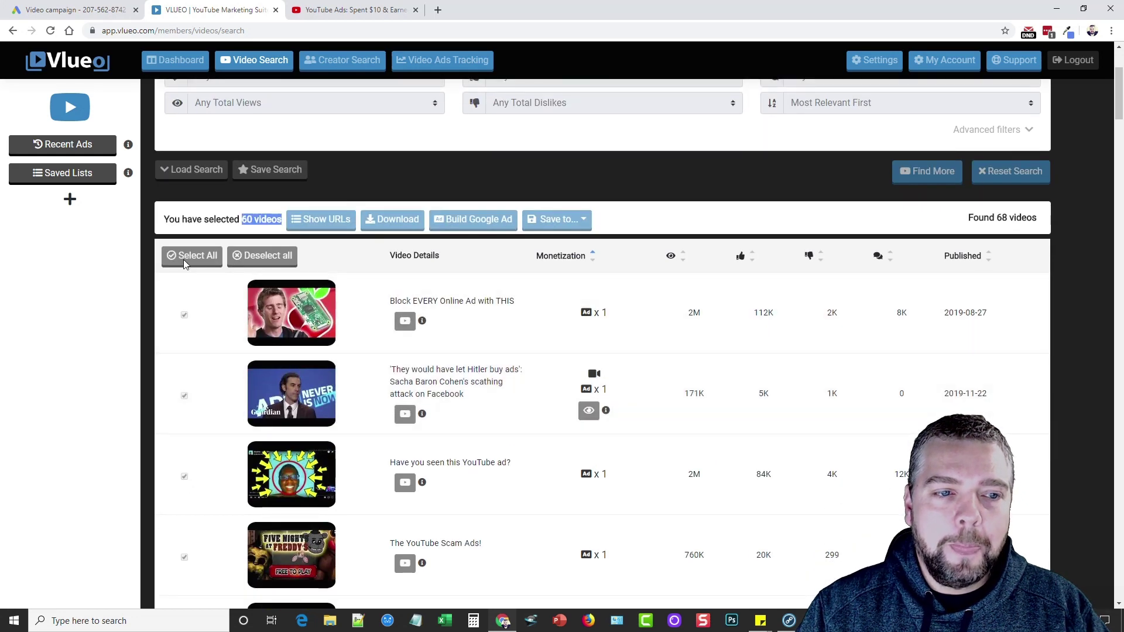
{"action": "scroll", "coordinate": [854, 345], "scroll_direction": "up", "scroll_amount": 3}
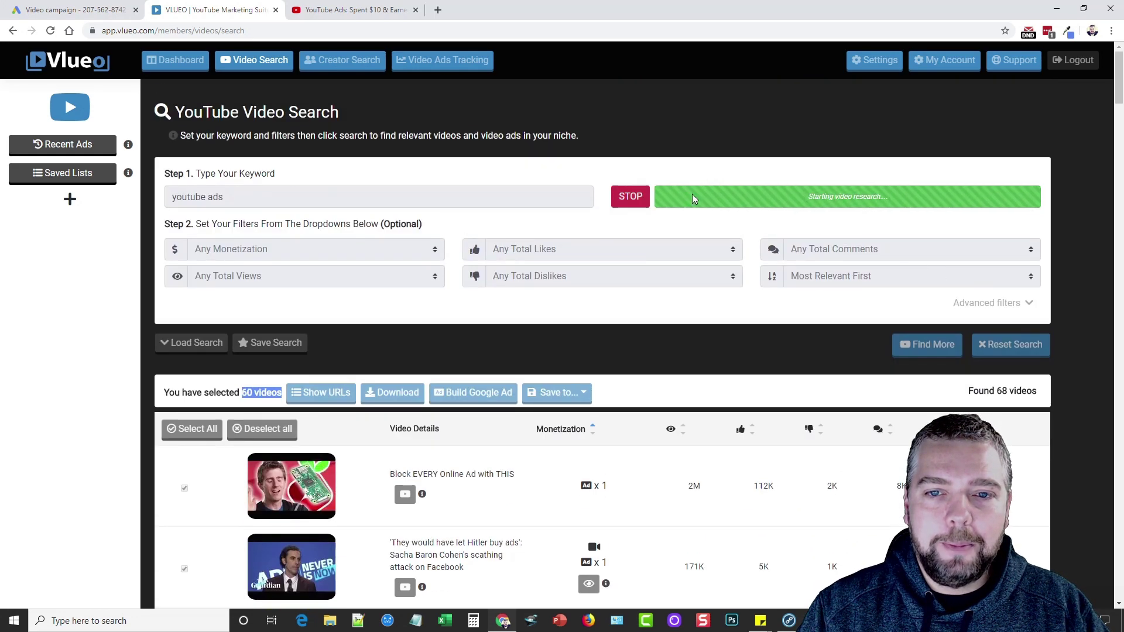
{"action": "left_click", "coordinate": [629, 196]}
- Select all 68 found videos and save them to the YT Ads list
{"action": "scroll", "coordinate": [413, 447], "scroll_direction": "down", "scroll_amount": 1}
{"action": "scroll", "coordinate": [413, 447], "scroll_direction": "down", "scroll_amount": 2}
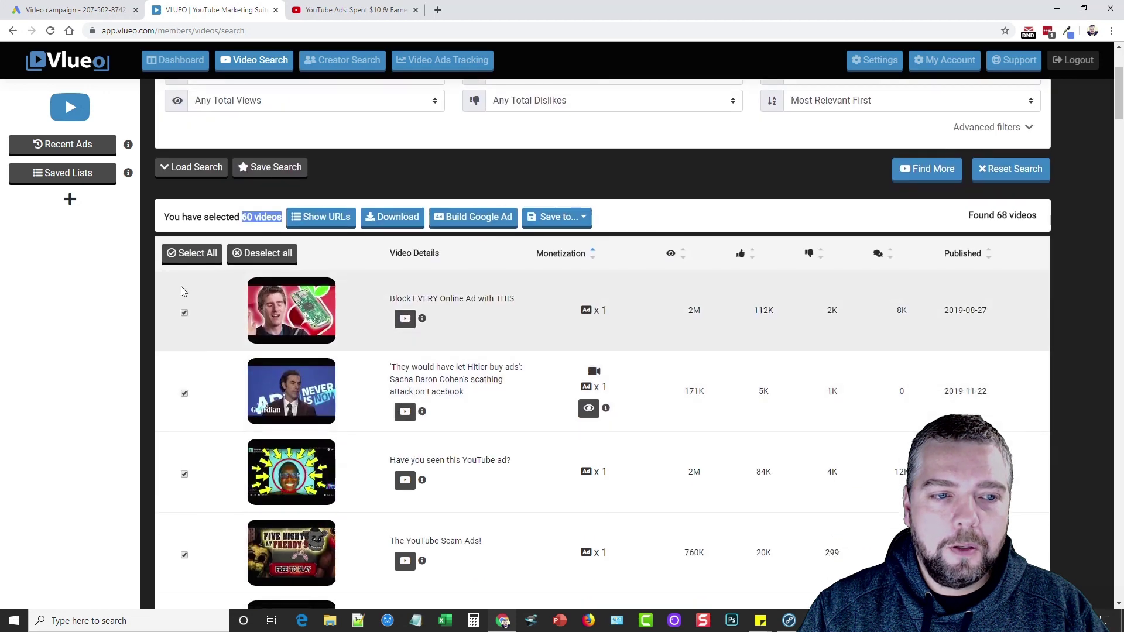
{"action": "left_click", "coordinate": [189, 258]}
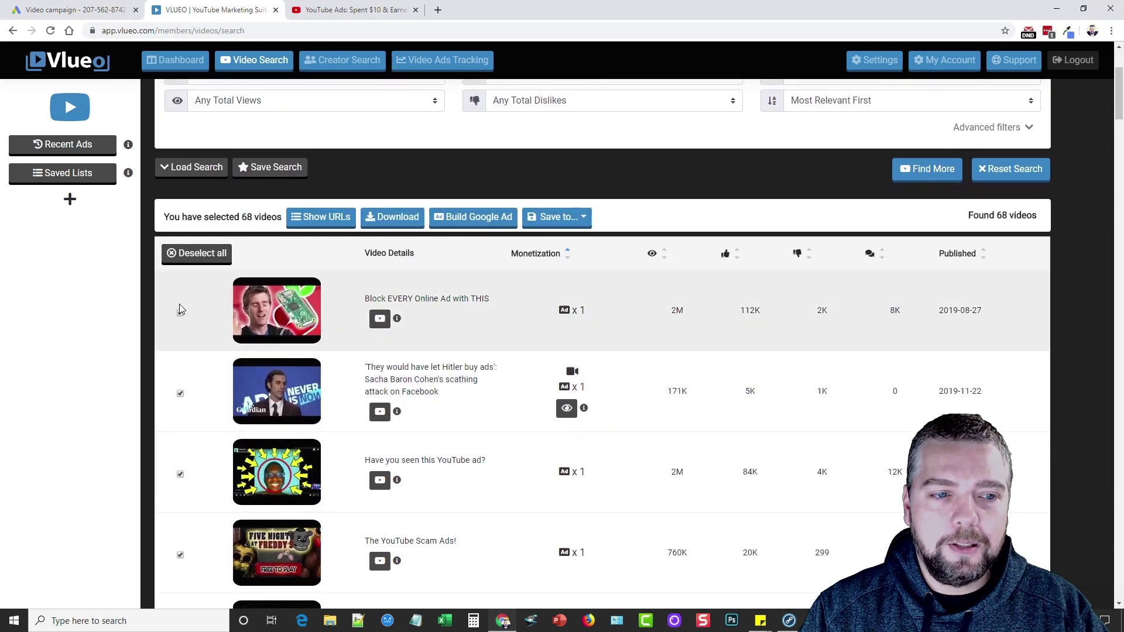
{"action": "left_click", "coordinate": [198, 255]}
{"action": "left_click", "coordinate": [199, 255]}
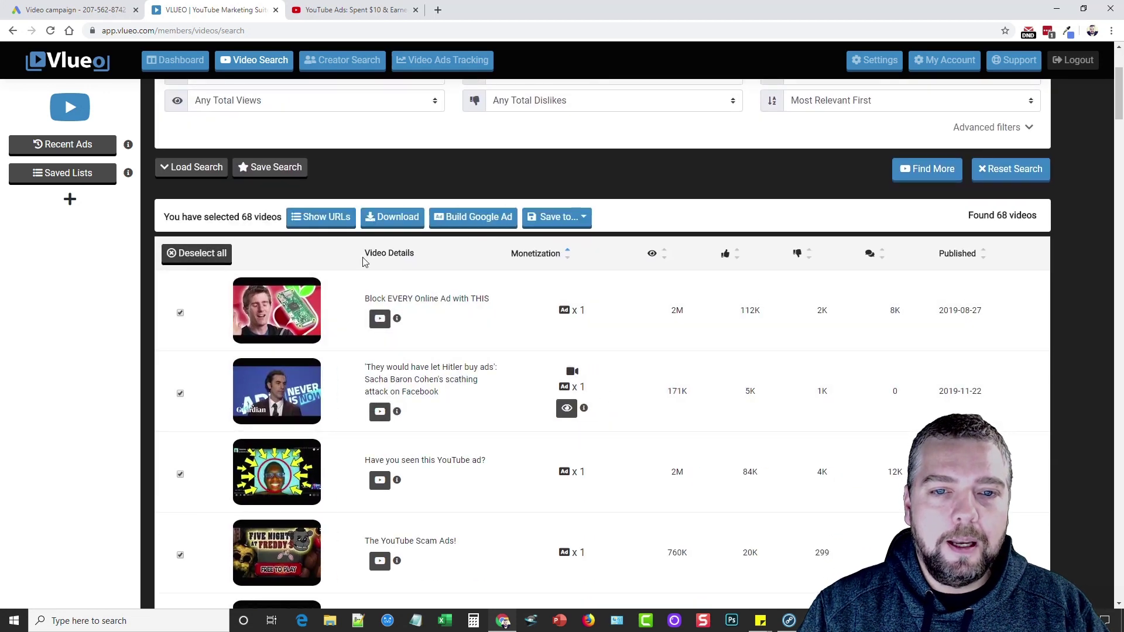
{"action": "left_click", "coordinate": [564, 217]}
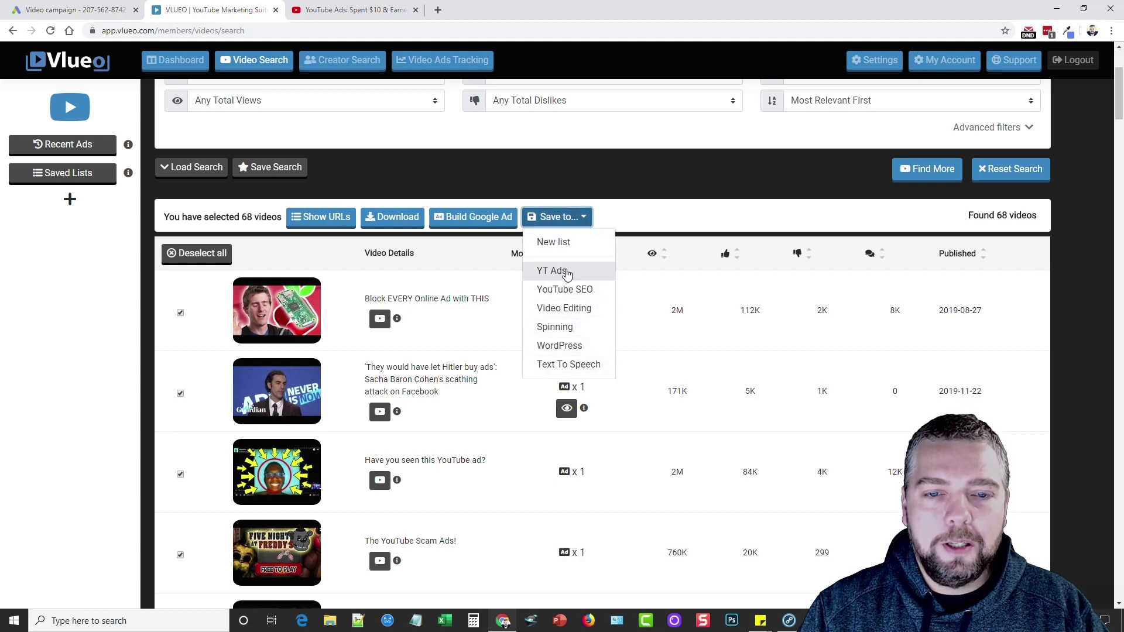
{"action": "left_click", "coordinate": [556, 272]}
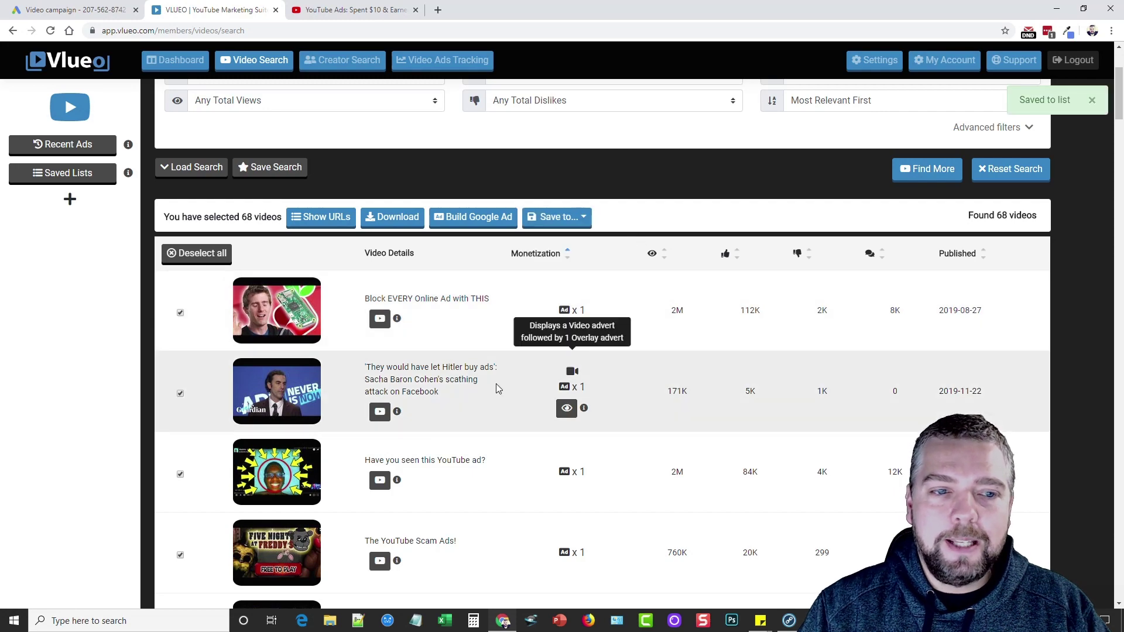
{"action": "scroll", "coordinate": [587, 331], "scroll_direction": "down", "scroll_amount": 10}
{"action": "scroll", "coordinate": [587, 331], "scroll_direction": "up", "scroll_amount": 10}
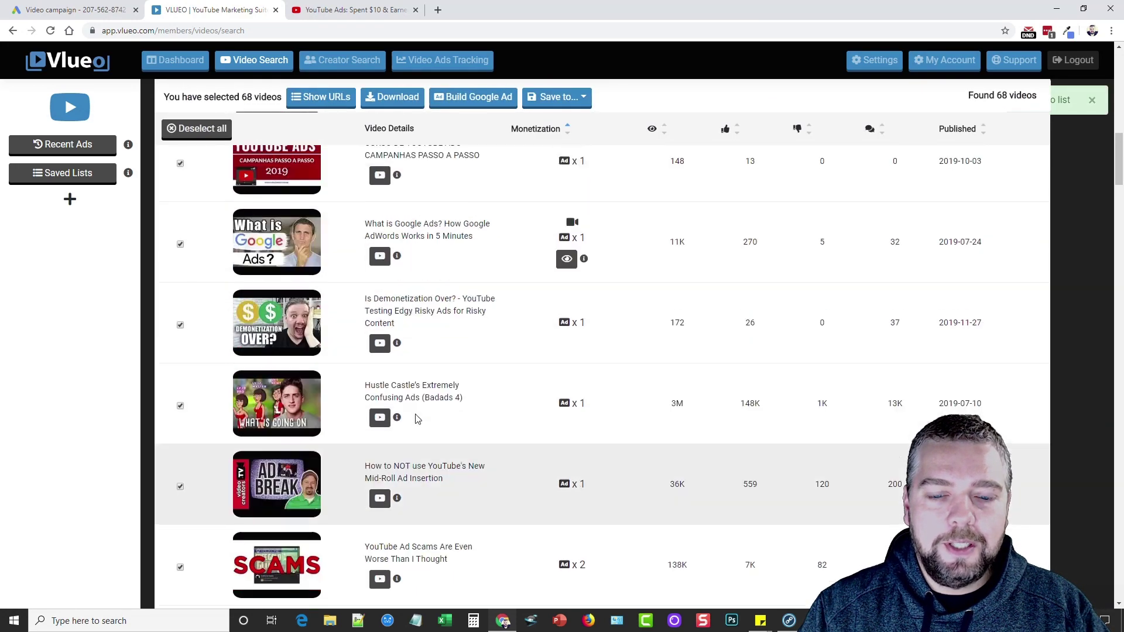
{"action": "scroll", "coordinate": [95, 395], "scroll_direction": "down", "scroll_amount": 3}
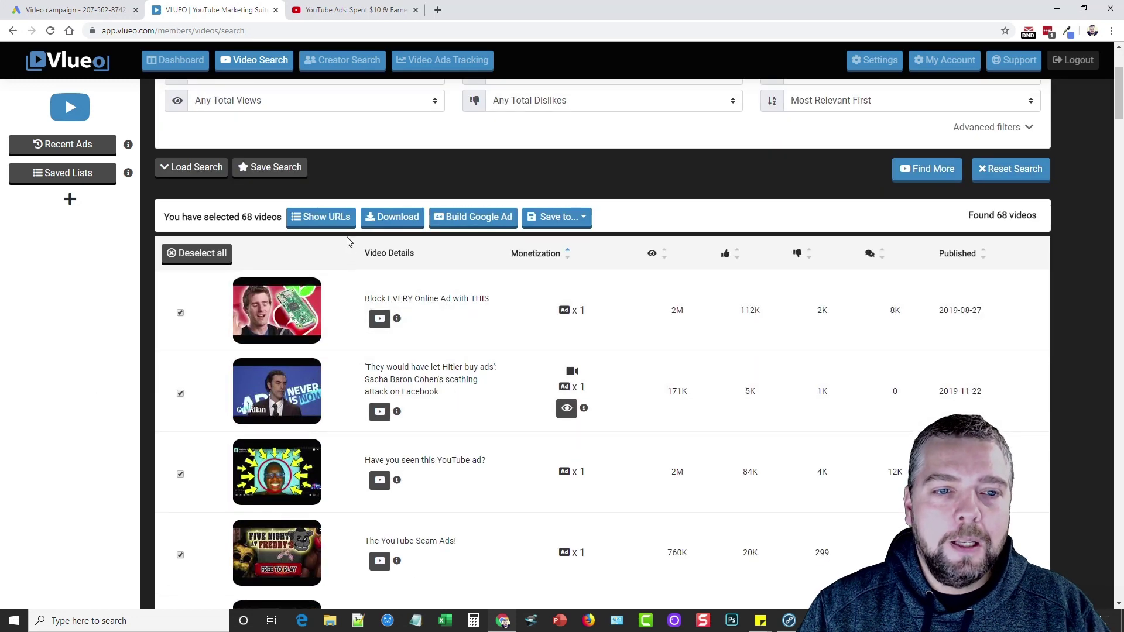
{"action": "left_click", "coordinate": [332, 219]}
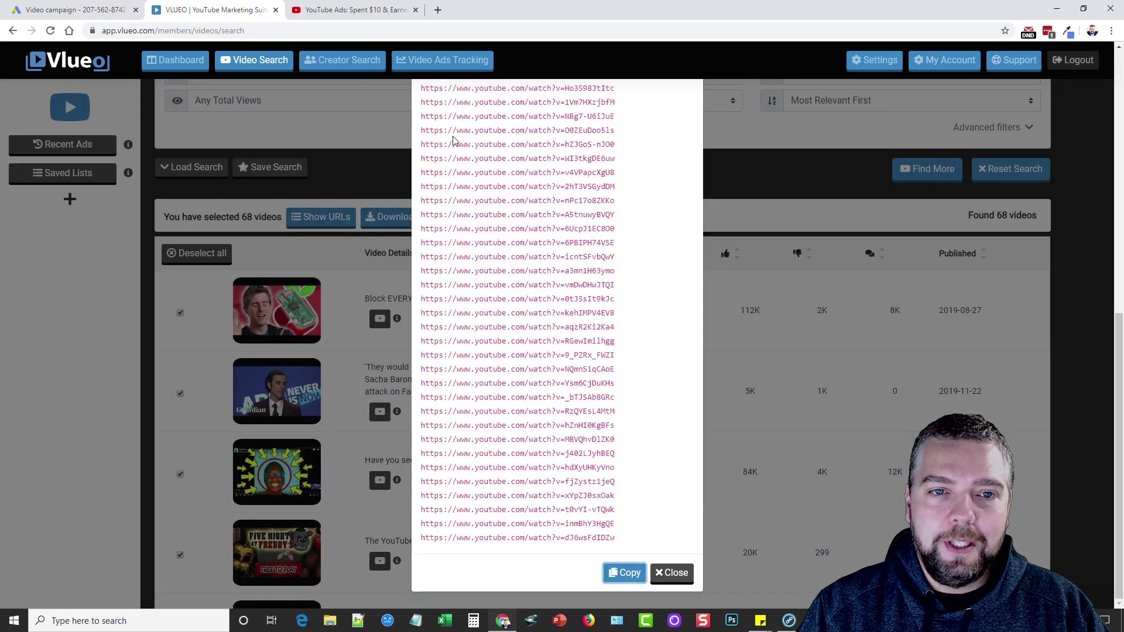
{"action": "mouse_move", "coordinate": [421, 87]}
{"action": "left_mouse_down"}
{"action": "mouse_move", "coordinate": [574, 112]}
{"action": "mouse_move", "coordinate": [611, 144]}
{"action": "mouse_move", "coordinate": [606, 302]}
{"action": "left_mouse_up"}
{"action": "left_click", "coordinate": [526, 196]}
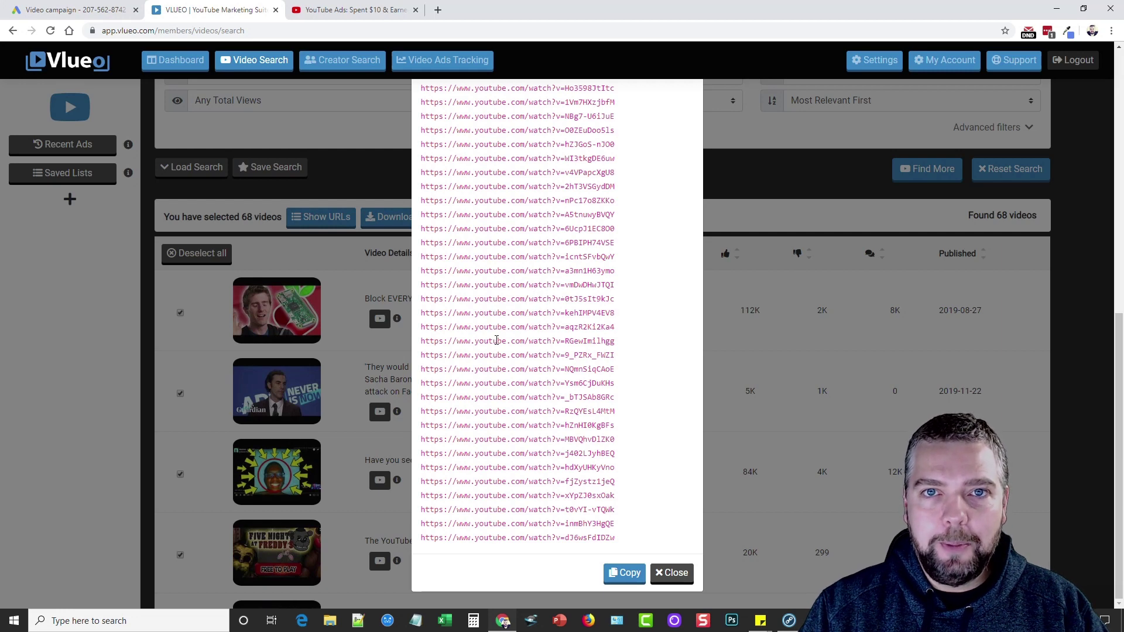
{"action": "left_click", "coordinate": [672, 573]}
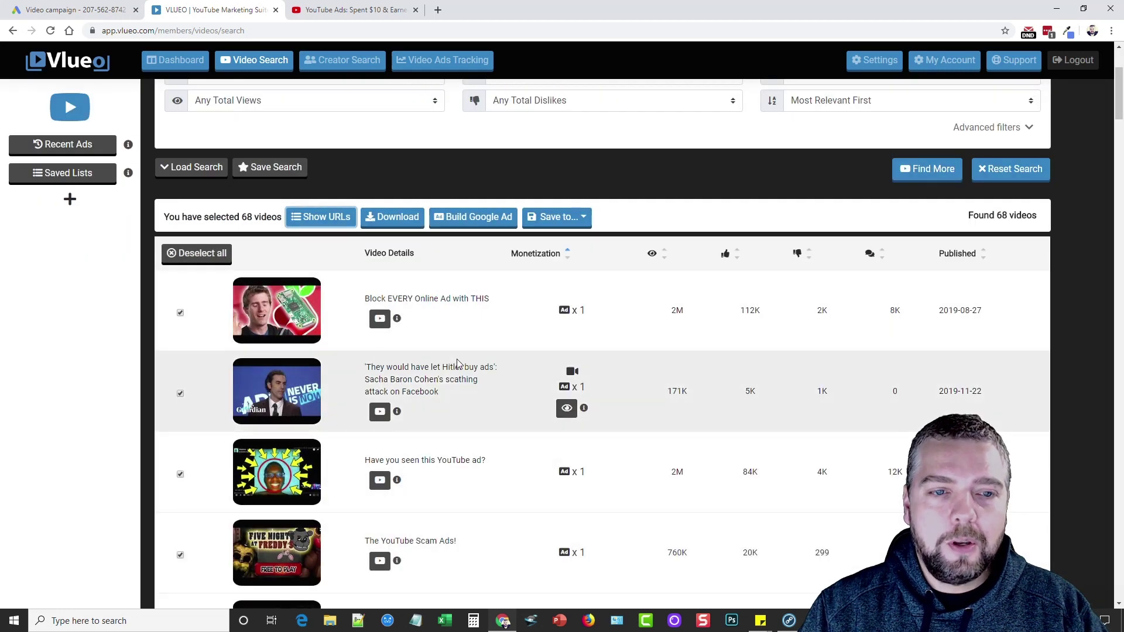
{"action": "scroll", "coordinate": [76, 368], "scroll_direction": "down", "scroll_amount": 1}
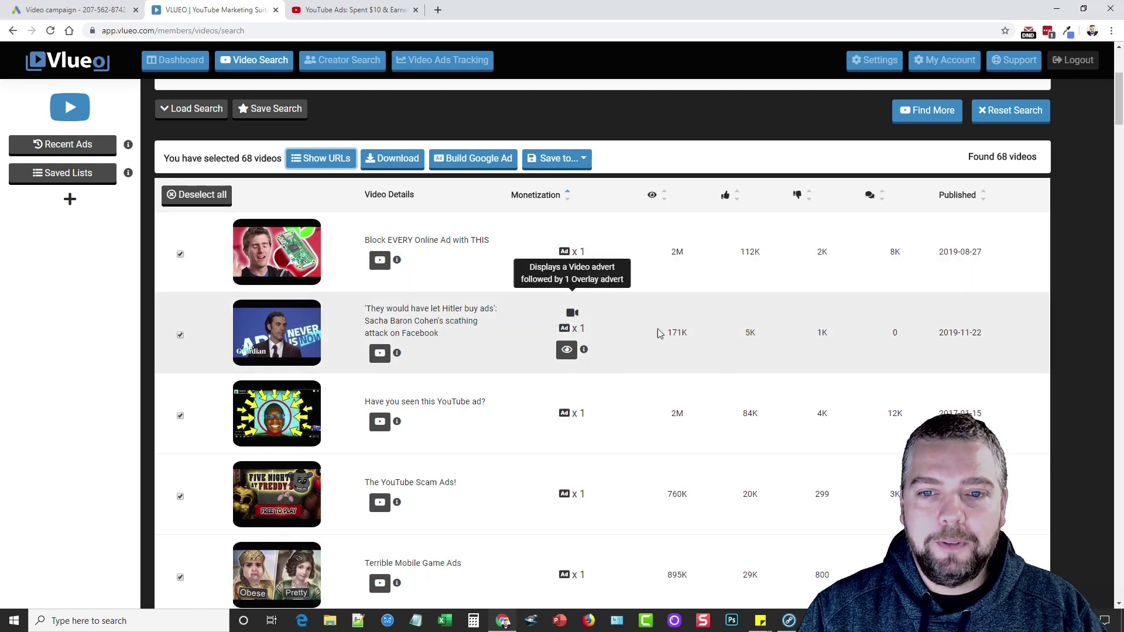
{"action": "scroll", "coordinate": [587, 408], "scroll_direction": "up", "scroll_amount": 4}
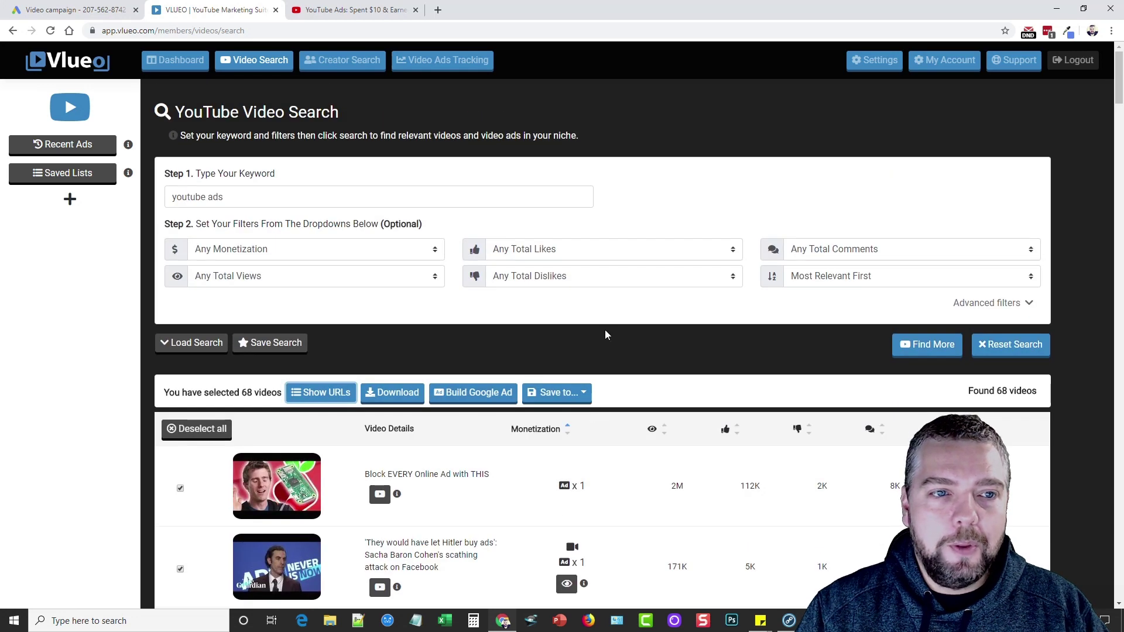
{"action": "scroll", "coordinate": [497, 434], "scroll_direction": "down", "scroll_amount": 3}
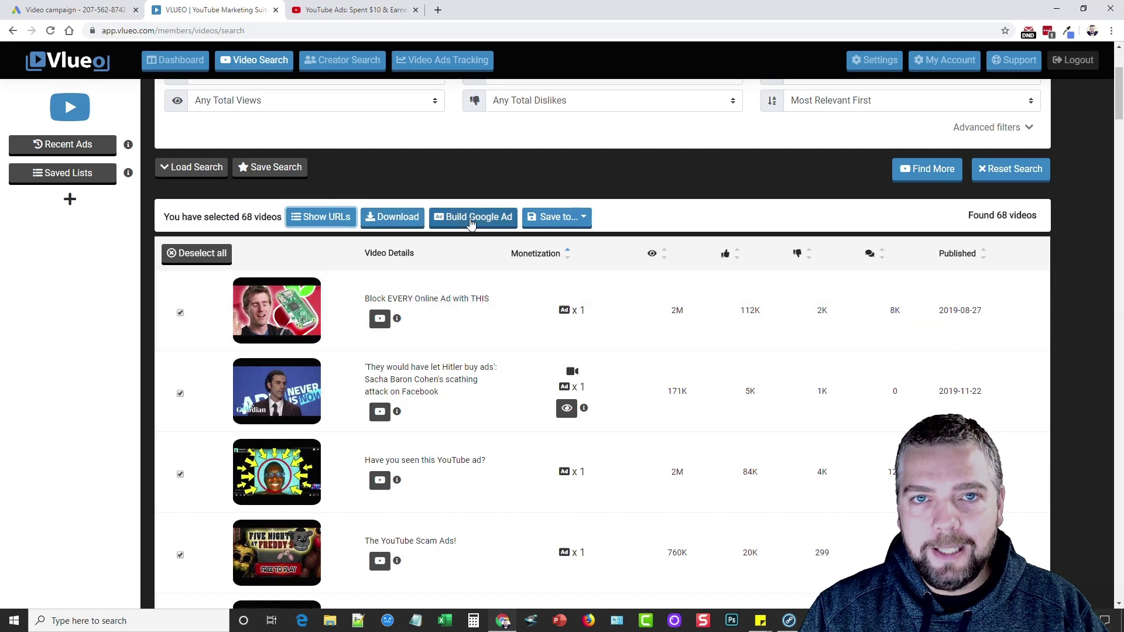
{"action": "left_click", "coordinate": [472, 221]}
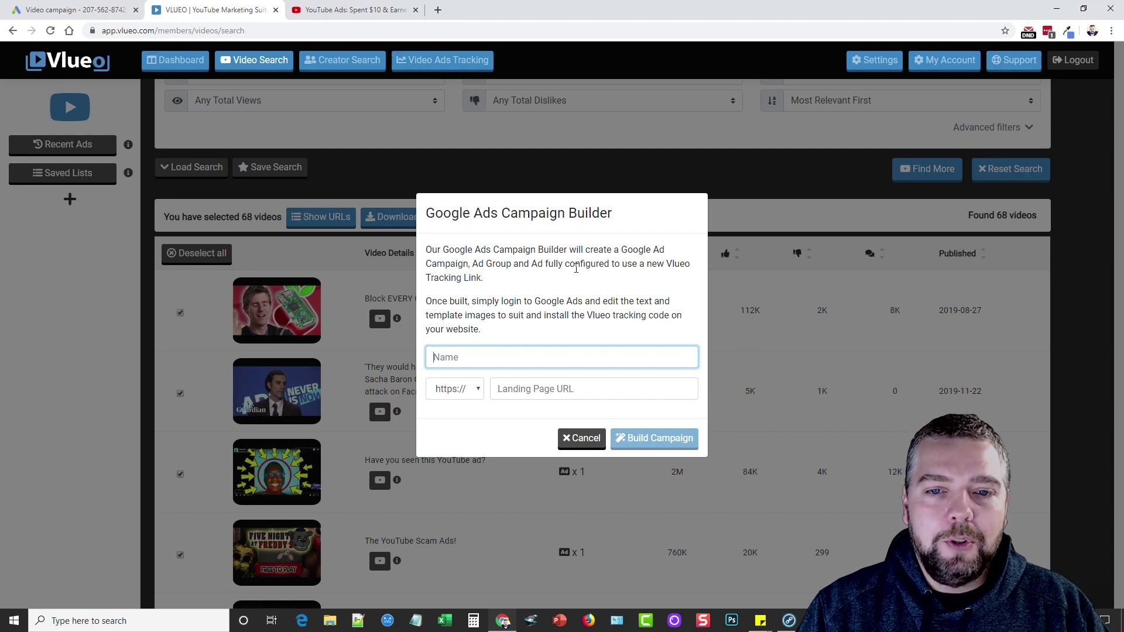
{"action": "left_click", "coordinate": [530, 393]}
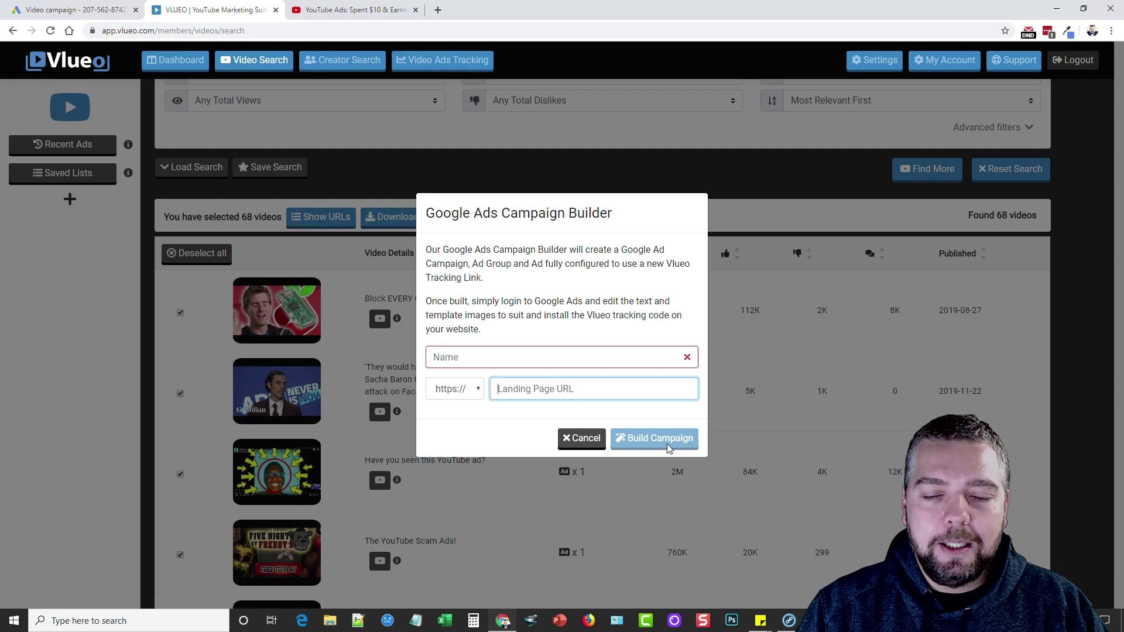
{"action": "left_click", "coordinate": [740, 219]}
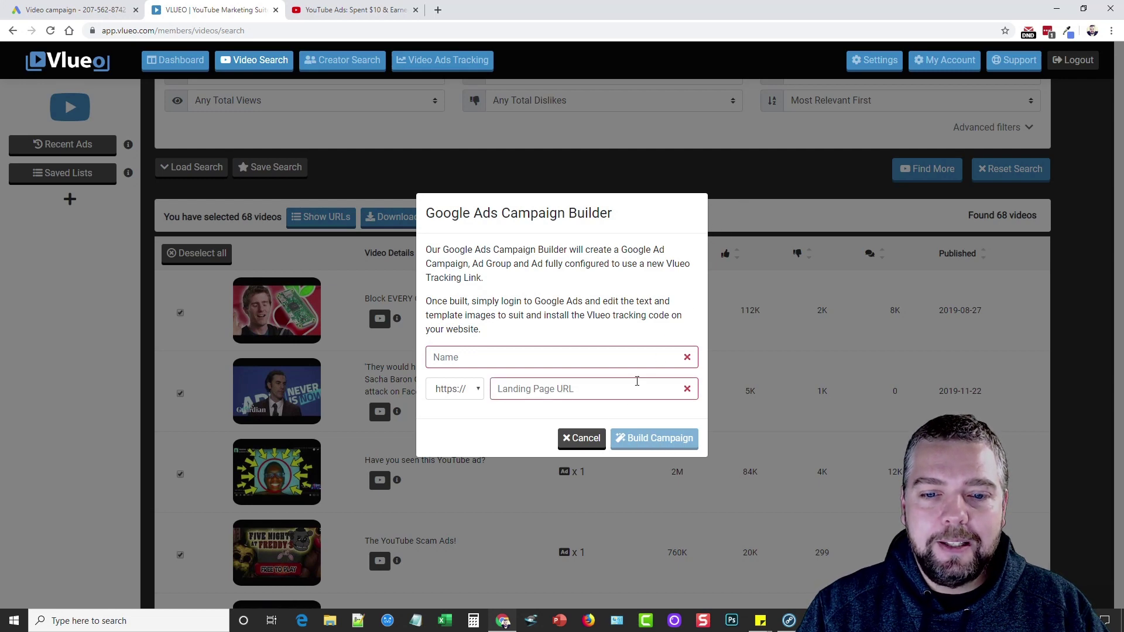
{"action": "left_click", "coordinate": [582, 438]}
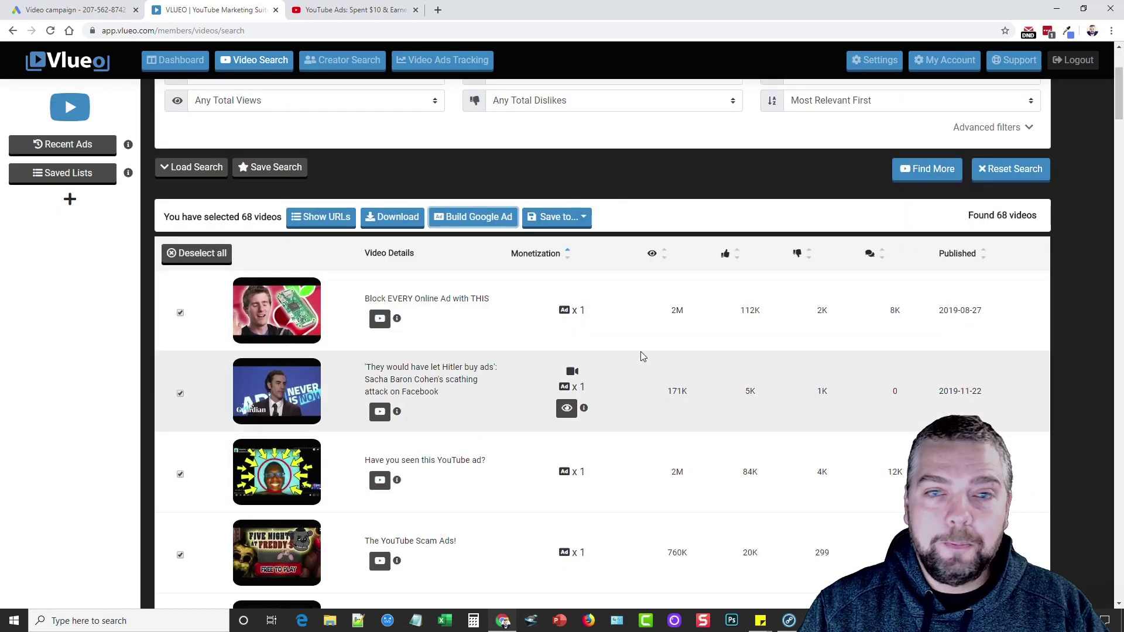
{"action": "scroll", "coordinate": [641, 356], "scroll_direction": "up", "scroll_amount": 5}
- Switch to Creator Search and highlight the keyword 'yoga'
{"action": "left_click", "coordinate": [342, 60]}
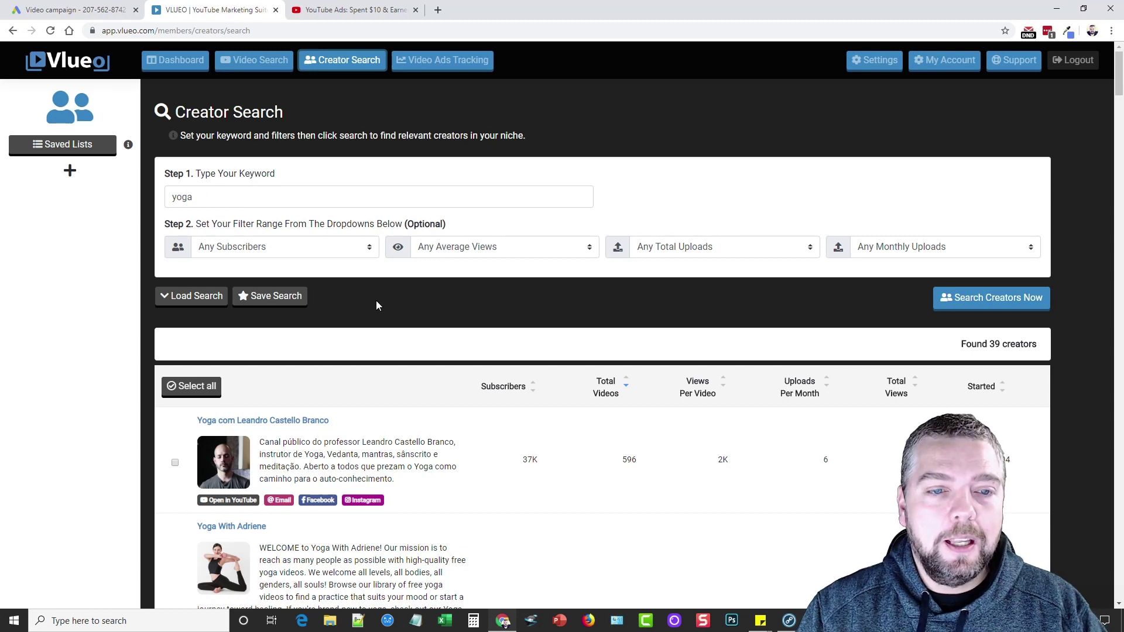
{"action": "left_click_drag", "start_coordinate": [211, 194], "coordinate": [148, 198]}
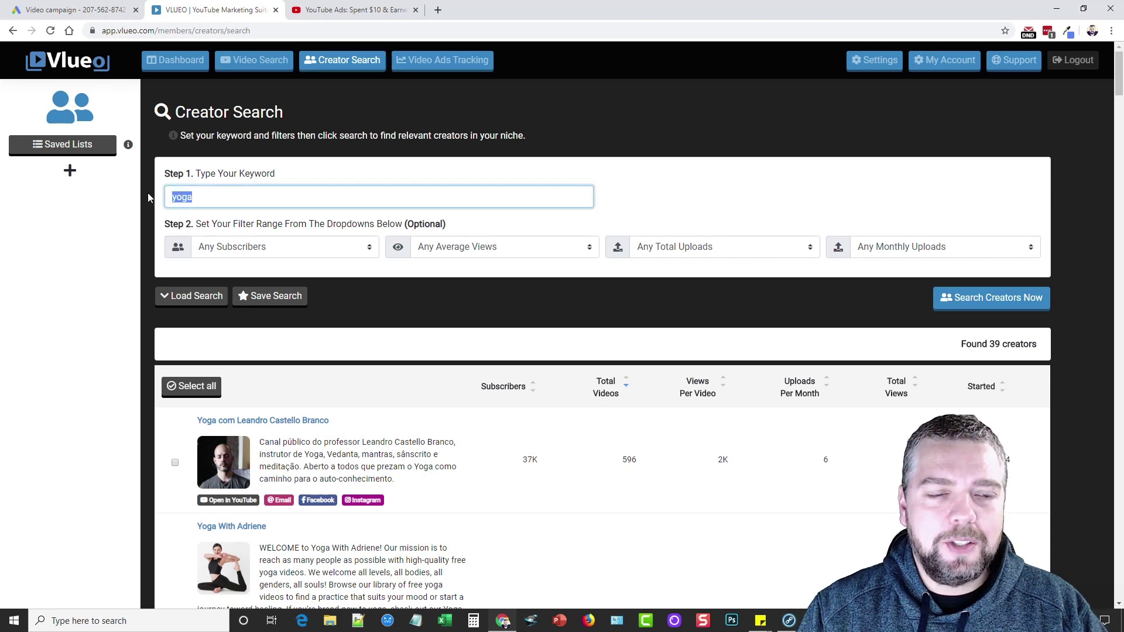
{"action": "left_click", "coordinate": [285, 197]}
- Browse the 39 creators found for yoga, then bring up the 'yt ads' tracking analytics
{"action": "scroll", "coordinate": [371, 322], "scroll_direction": "down", "scroll_amount": 2}
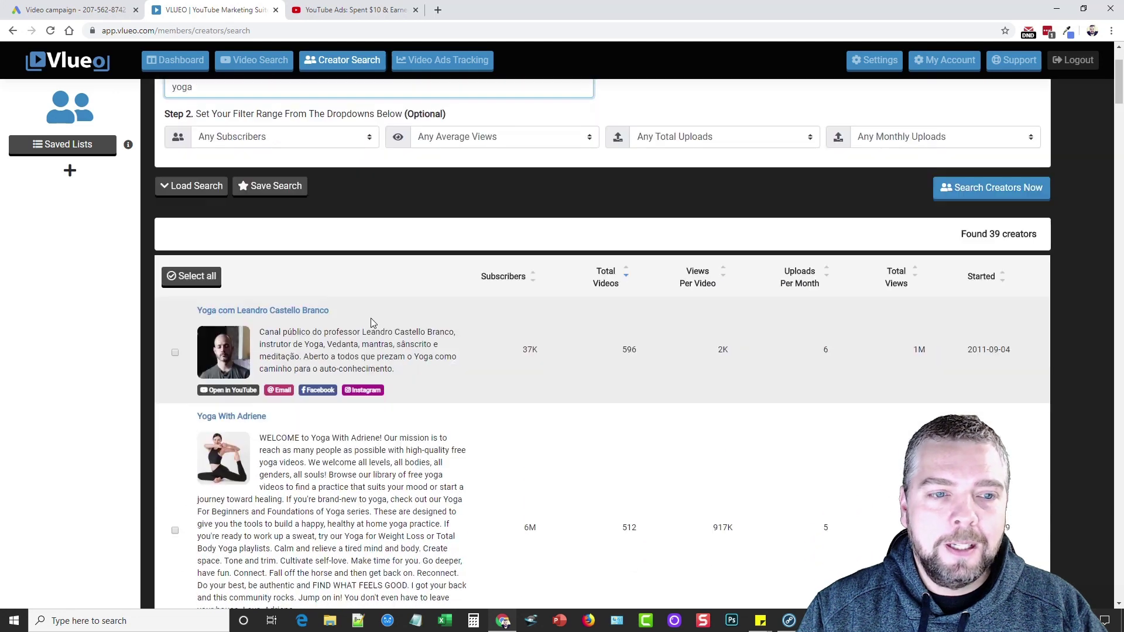
{"action": "scroll", "coordinate": [456, 319], "scroll_direction": "down", "scroll_amount": 2}
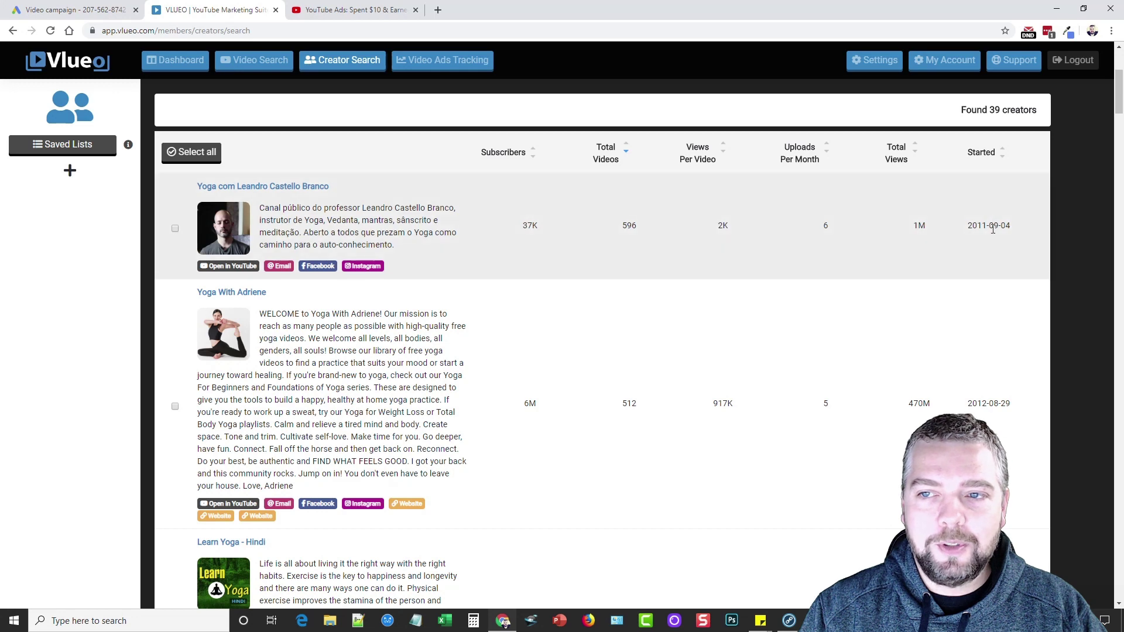
{"action": "scroll", "coordinate": [350, 376], "scroll_direction": "down", "scroll_amount": 2}
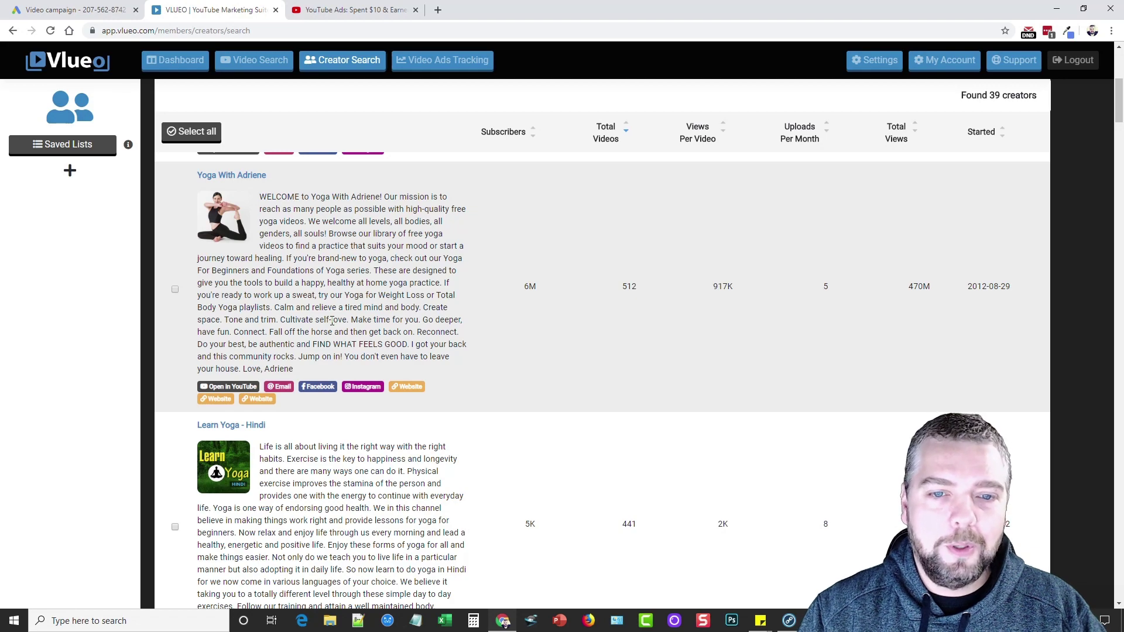
{"action": "scroll", "coordinate": [317, 322], "scroll_direction": "down", "scroll_amount": 4}
{"action": "scroll", "coordinate": [365, 403], "scroll_direction": "up", "scroll_amount": 10}
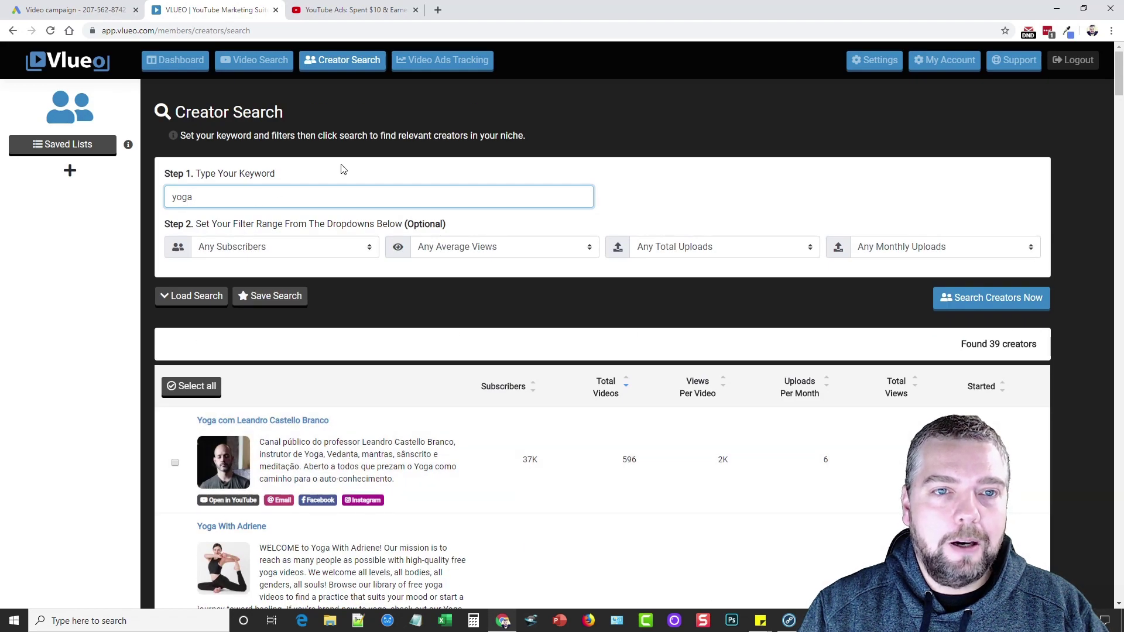
{"action": "left_click", "coordinate": [438, 70]}
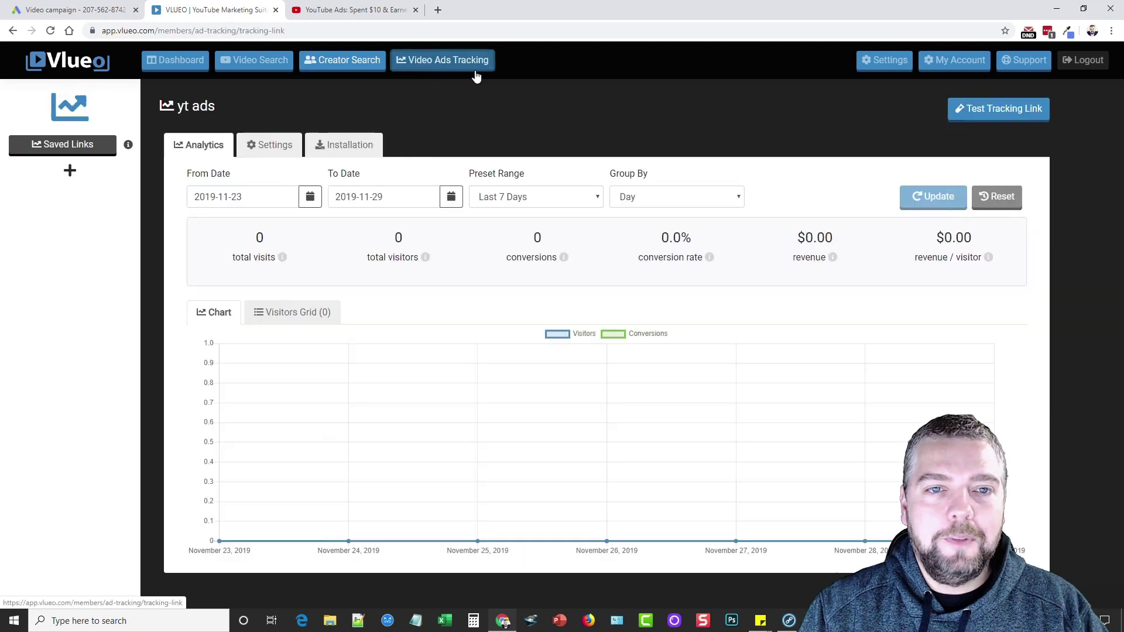
- View the tracking code installation instructions for the 'yt ads' link
{"action": "left_click", "coordinate": [344, 146]}
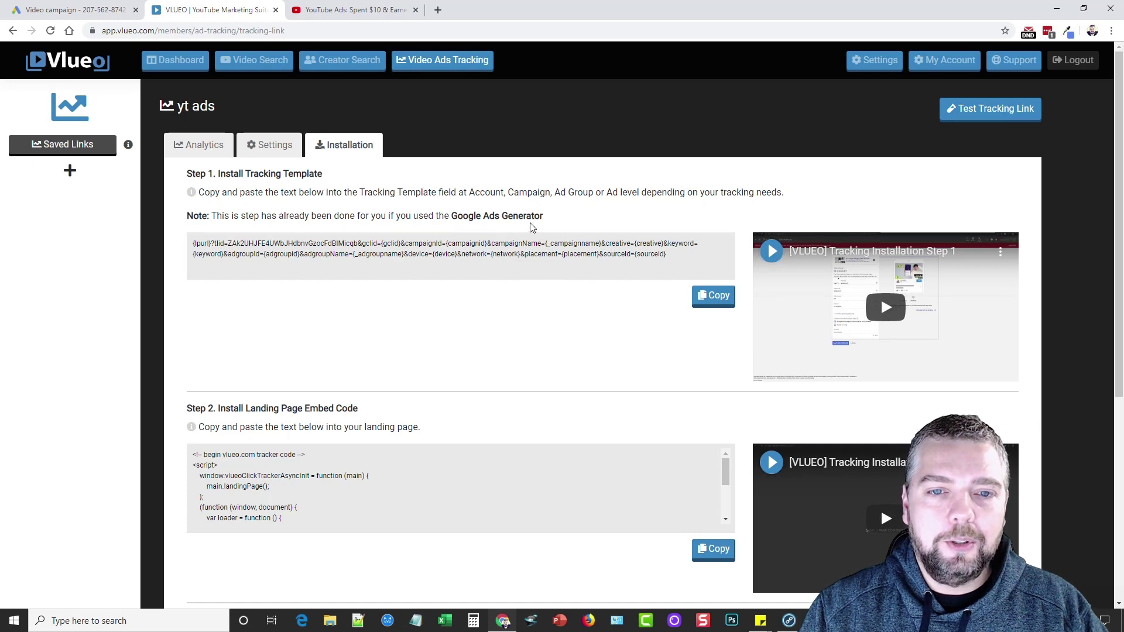
{"action": "scroll", "coordinate": [511, 342], "scroll_direction": "down", "scroll_amount": 3}
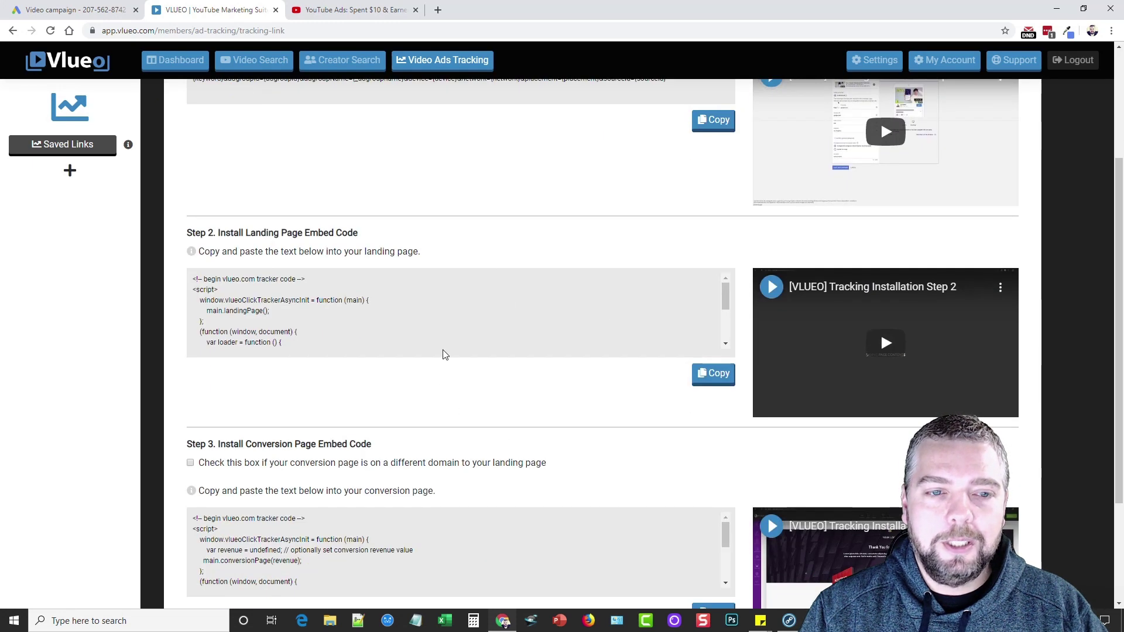
{"action": "scroll", "coordinate": [457, 432], "scroll_direction": "up", "scroll_amount": 3}
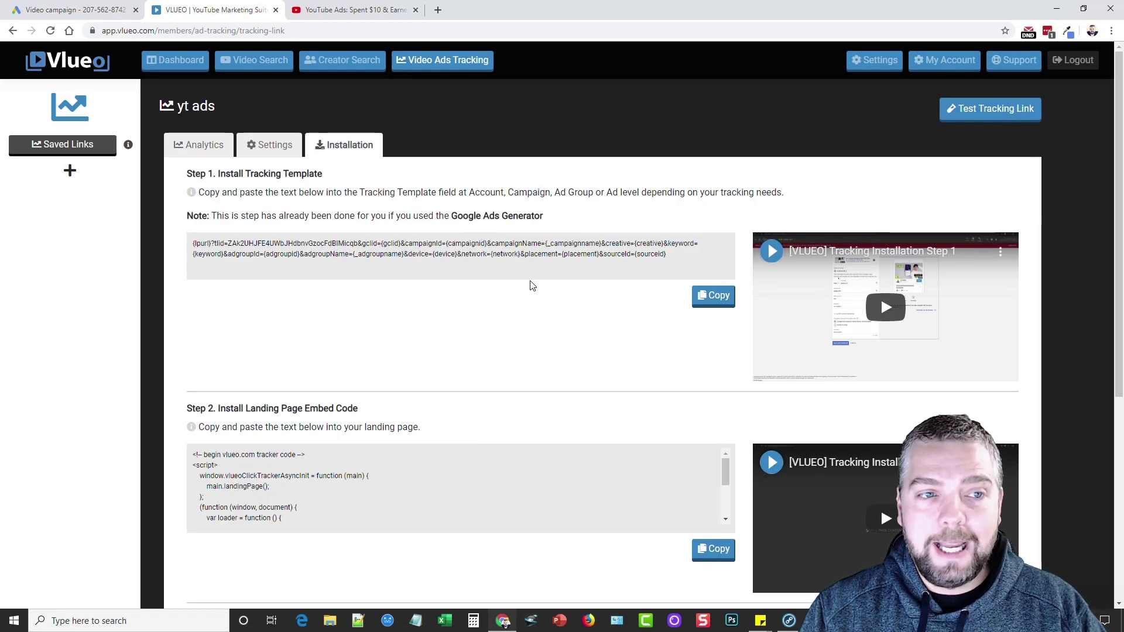
- Briefly revisit Video Search, recheck the installation steps, then return to the members dashboard
{"action": "left_click", "coordinate": [257, 60]}
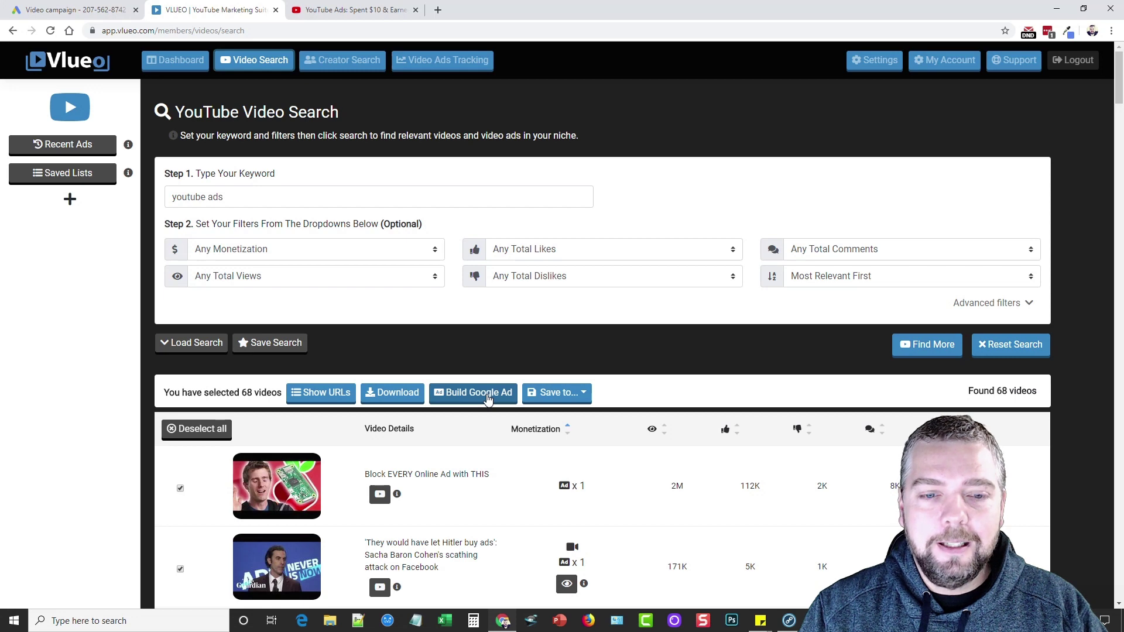
{"action": "left_click", "coordinate": [440, 64]}
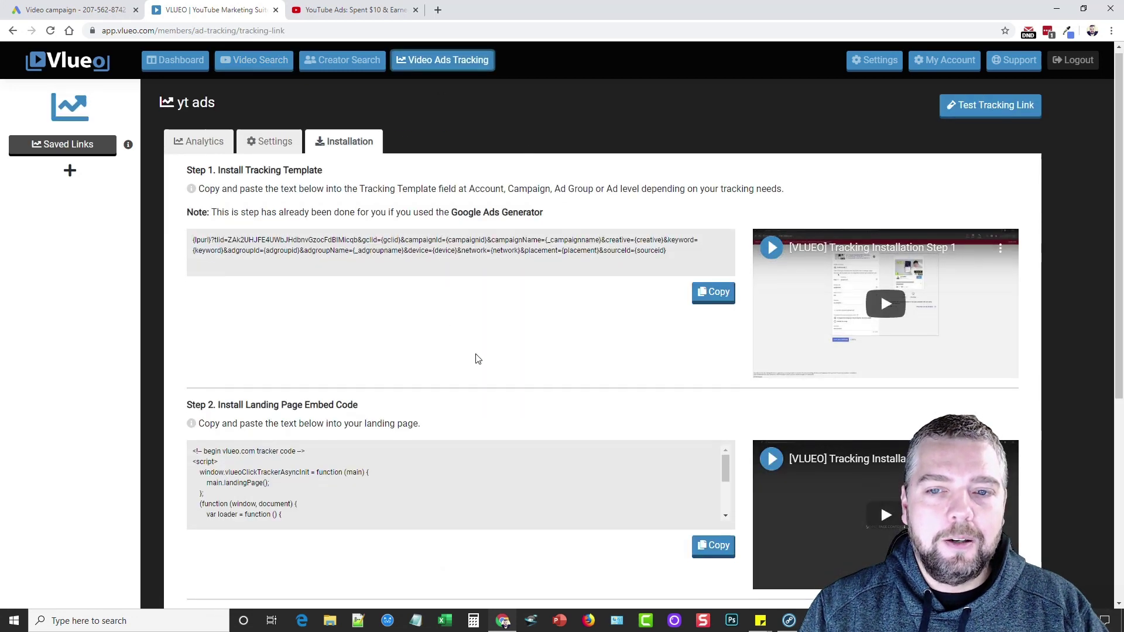
{"action": "scroll", "coordinate": [476, 356], "scroll_direction": "down", "scroll_amount": 4}
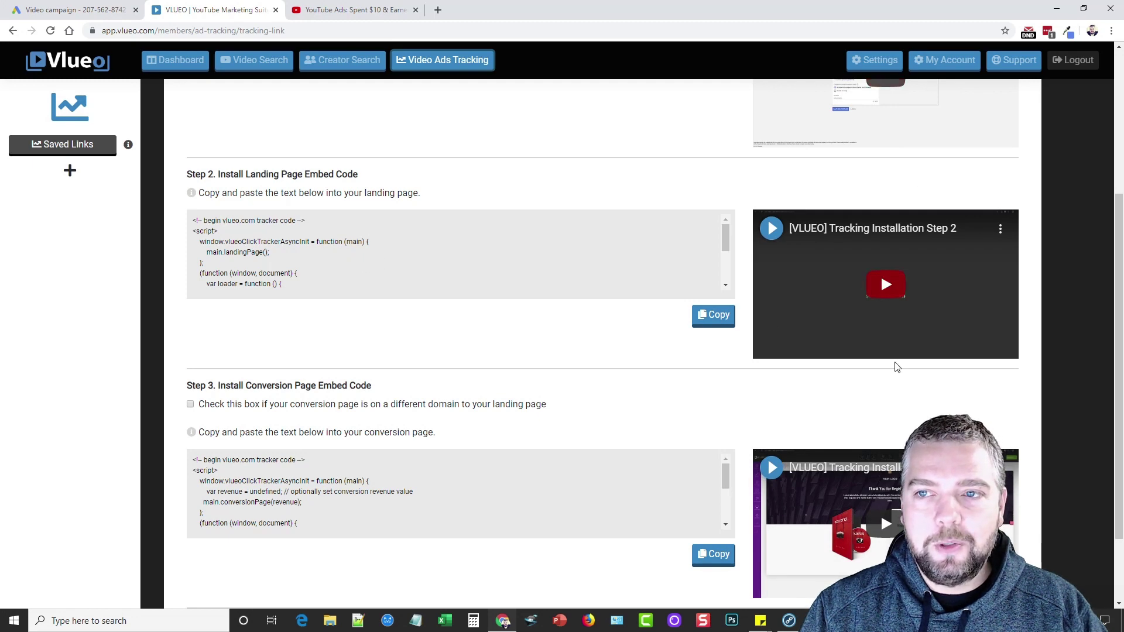
{"action": "scroll", "coordinate": [895, 367], "scroll_direction": "up", "scroll_amount": 4}
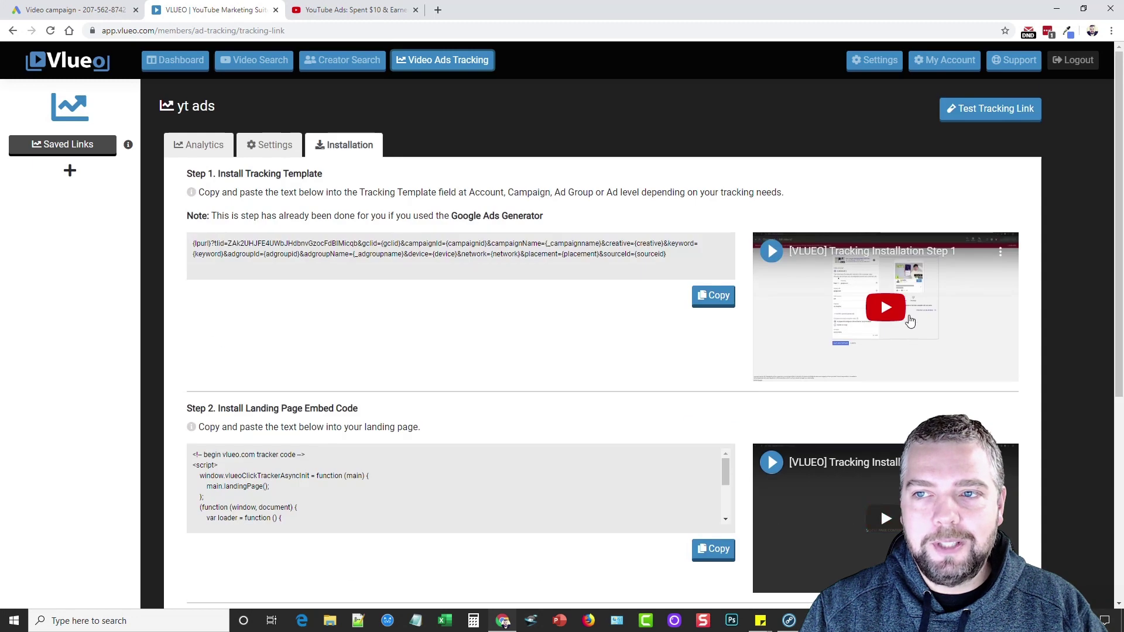
{"action": "left_click", "coordinate": [176, 60]}
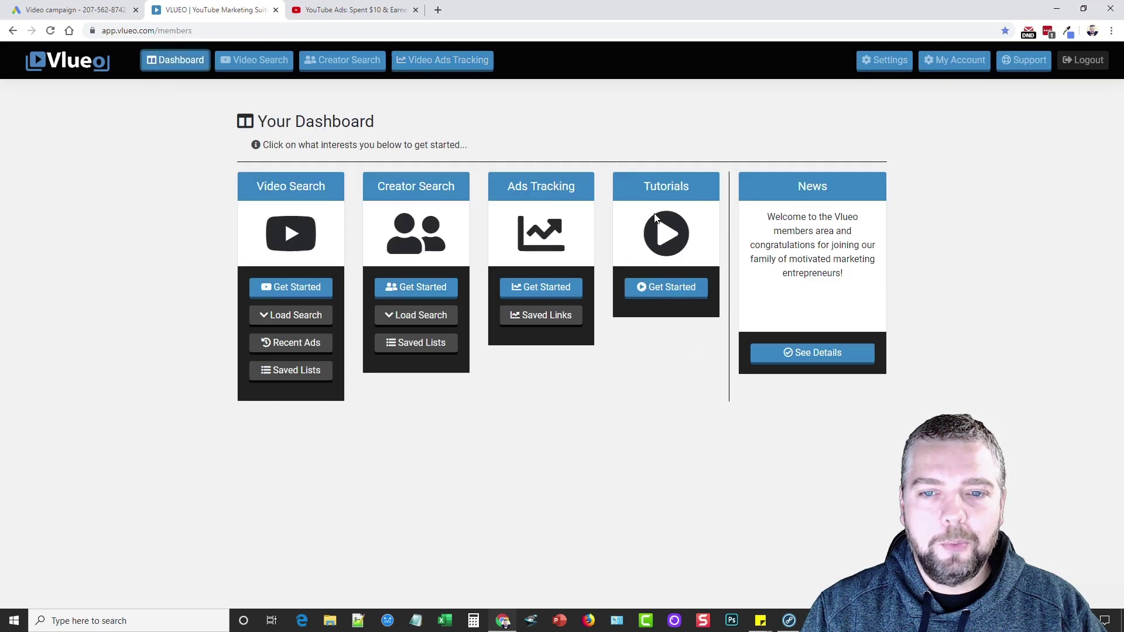